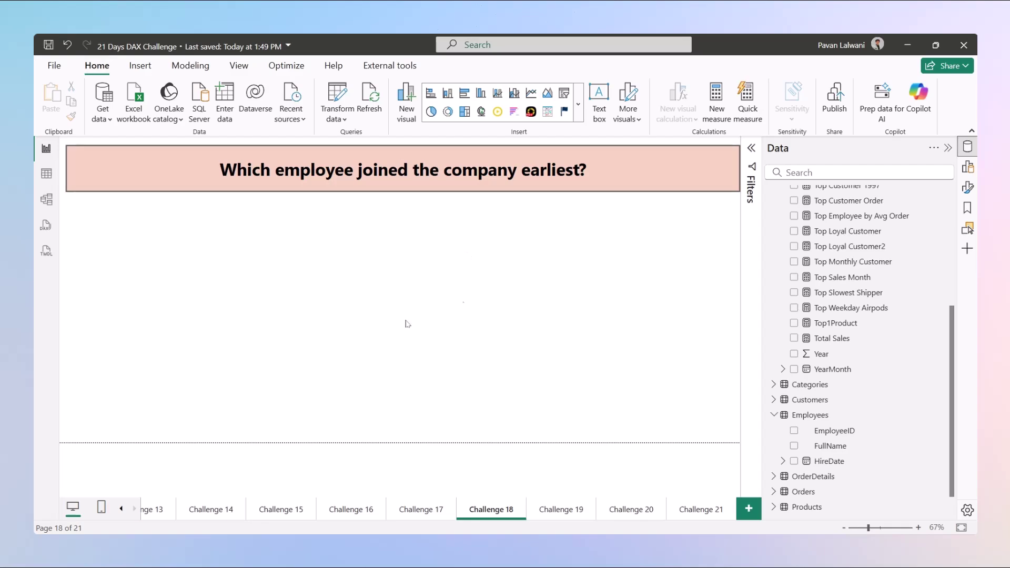
# Create a new measure named 'Top Senior Employee =' in an expanded multi-line formula bar
pyautogui.click(716, 114)
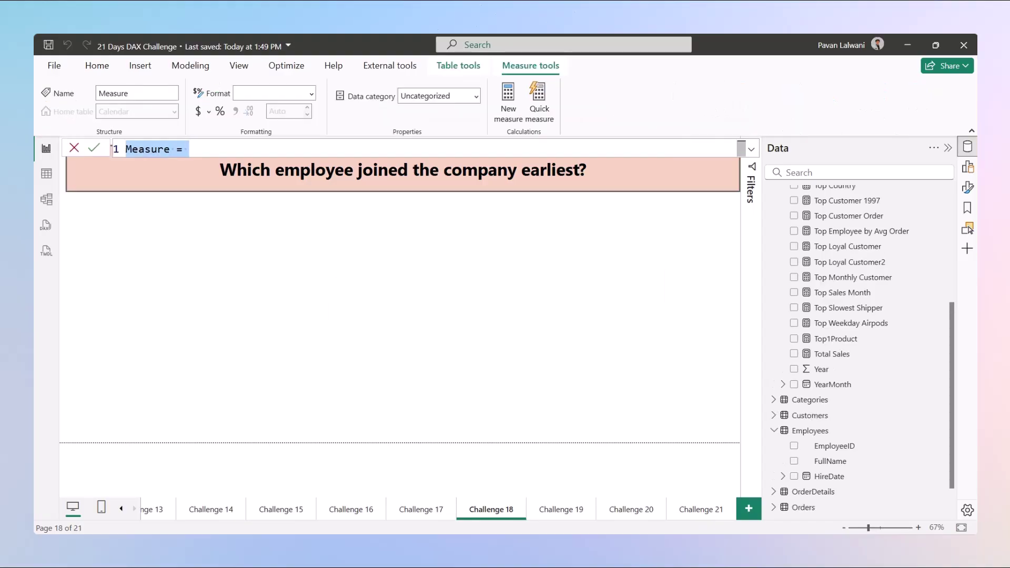
pyautogui.press('Right')
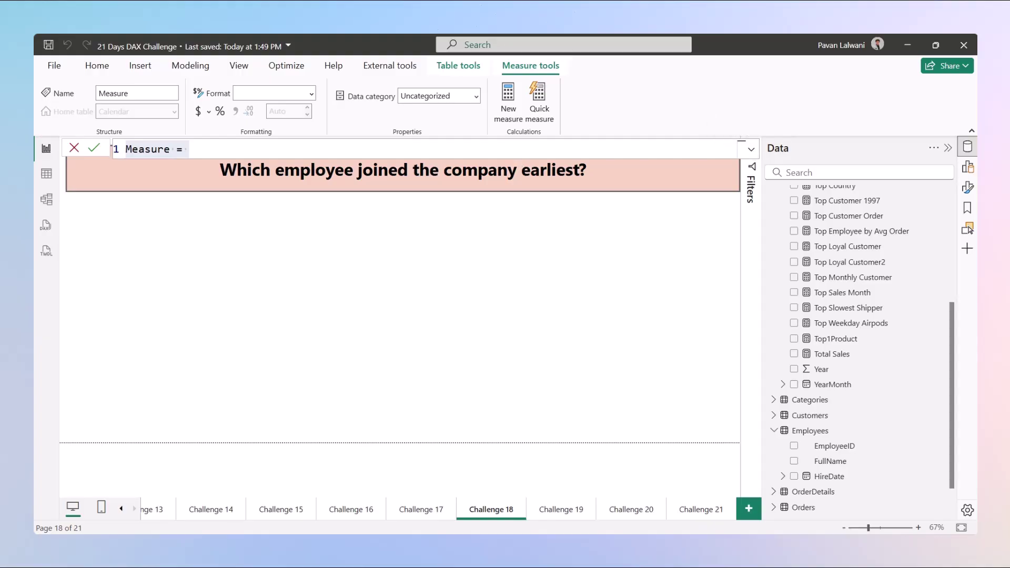
pyautogui.click(751, 151)
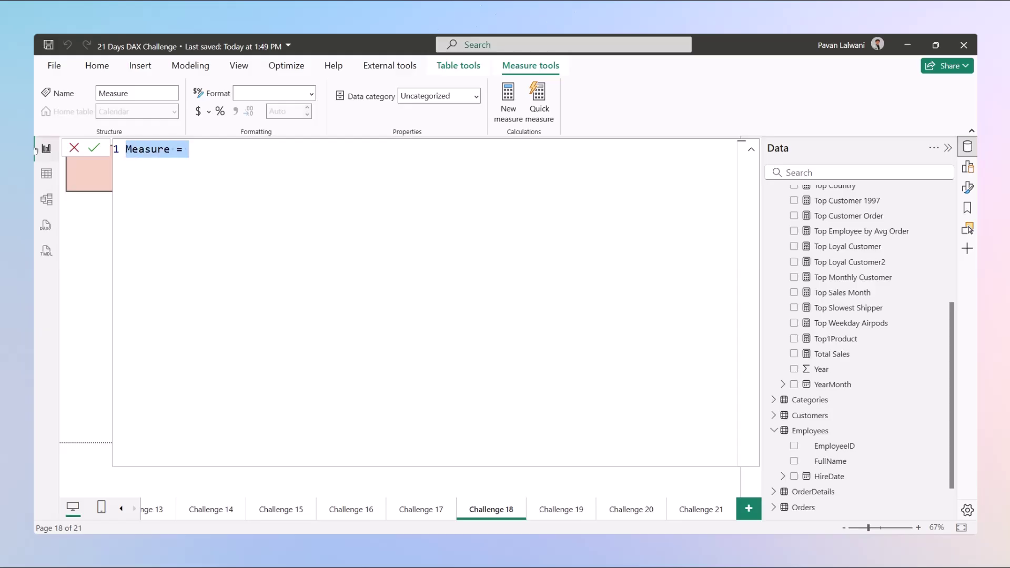
pyautogui.write('Top Senior Employee =')
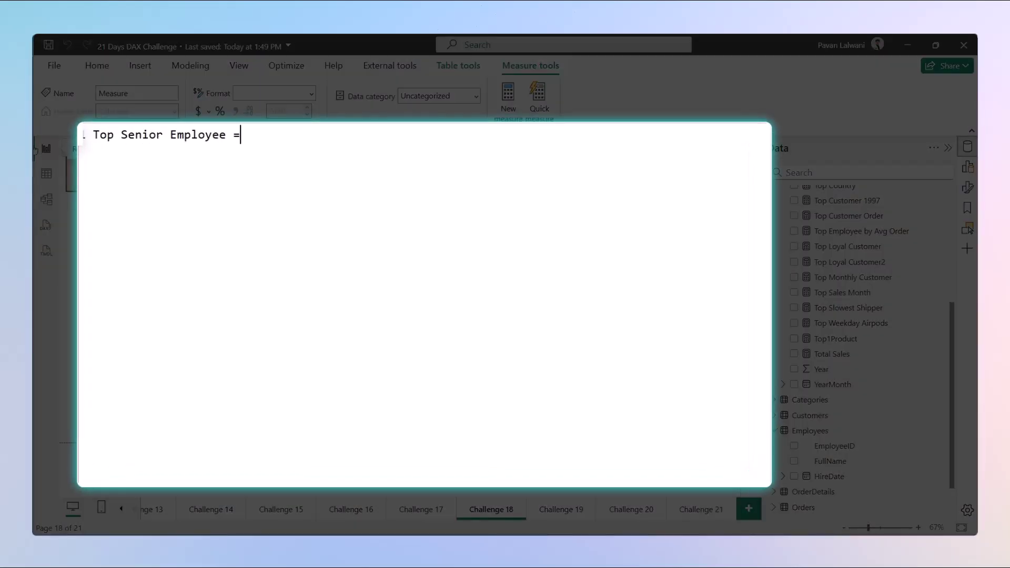
pyautogui.hotkey('shift', 'Return')
pyautogui.hotkey('shift', 'Return')
# Begin the measure with VAR T = ADDCOLUMNS(VALUES(Employees[EmployeeID]),
pyautogui.write('VAR')
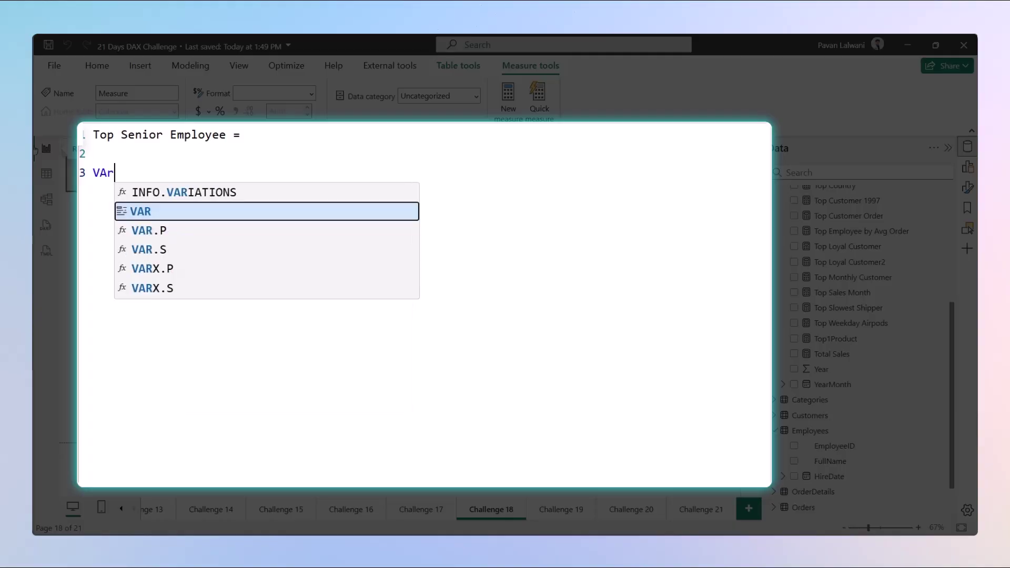
pyautogui.press('BackSpace')
pyautogui.write('R')
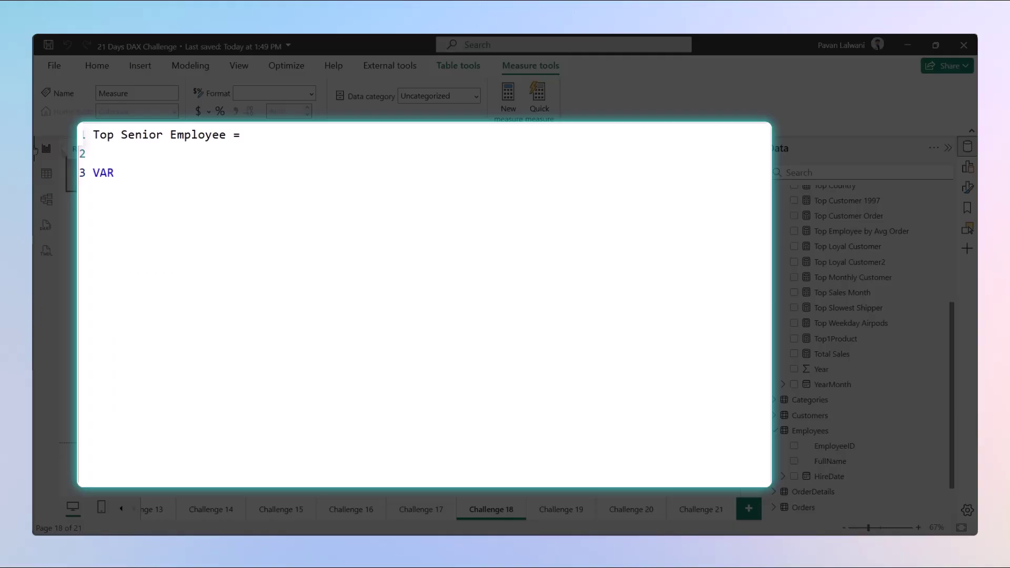
pyautogui.write(' T = ADDCOLUMNS(')
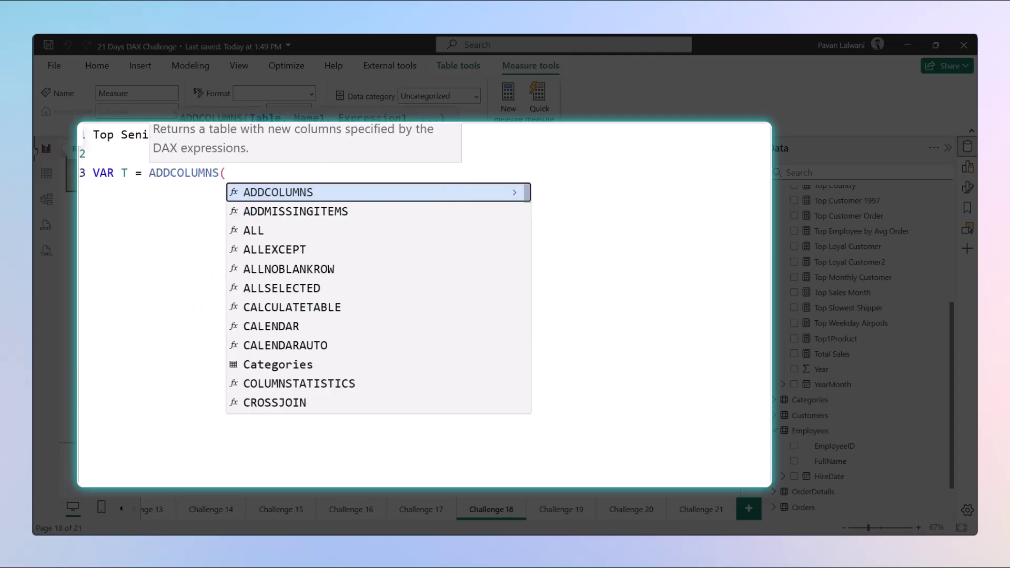
pyautogui.write('Value')
pyautogui.press('Tab')
pyautogui.write('E')
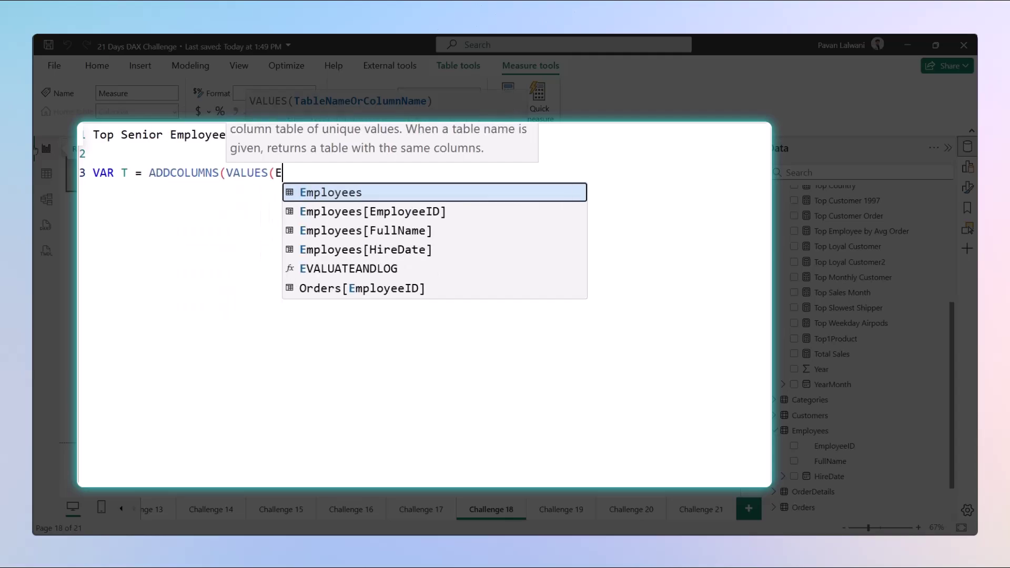
pyautogui.write('mo')
pyautogui.press('BackSpace')
pyautogui.write('pl')
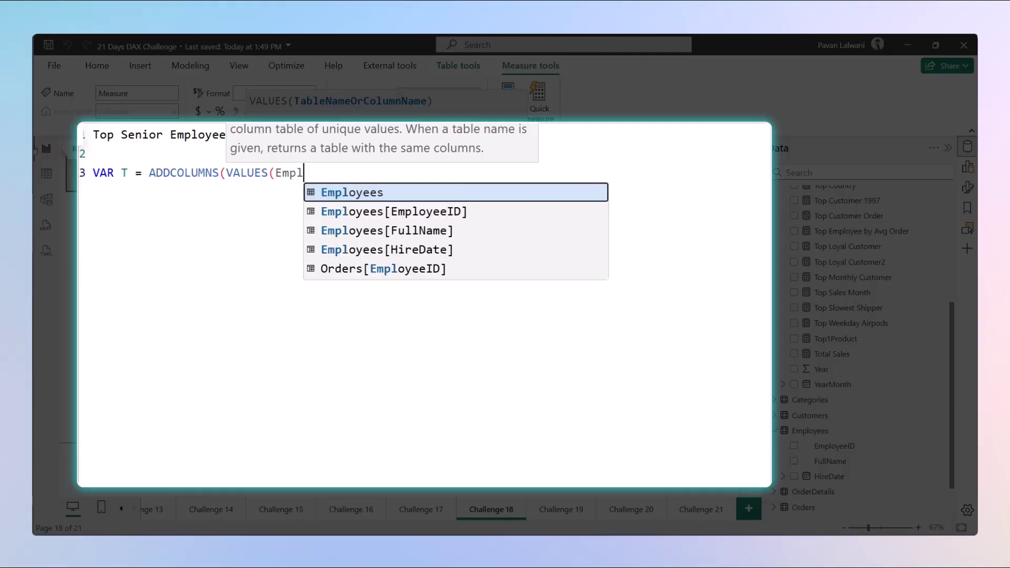
pyautogui.press('Down')
pyautogui.press('Tab')
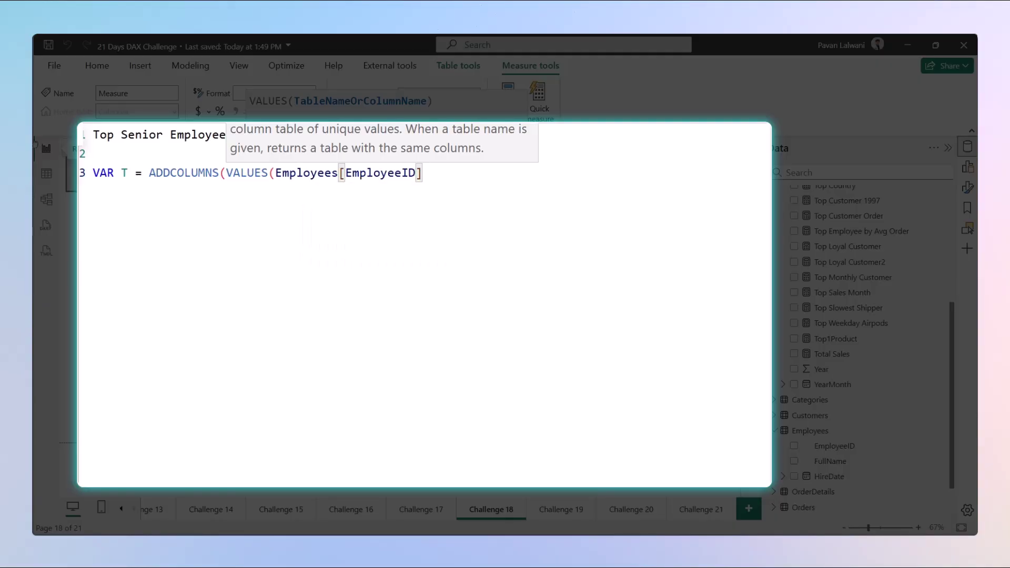
pyautogui.write('),')
pyautogui.hotkey('shift', 'Return')
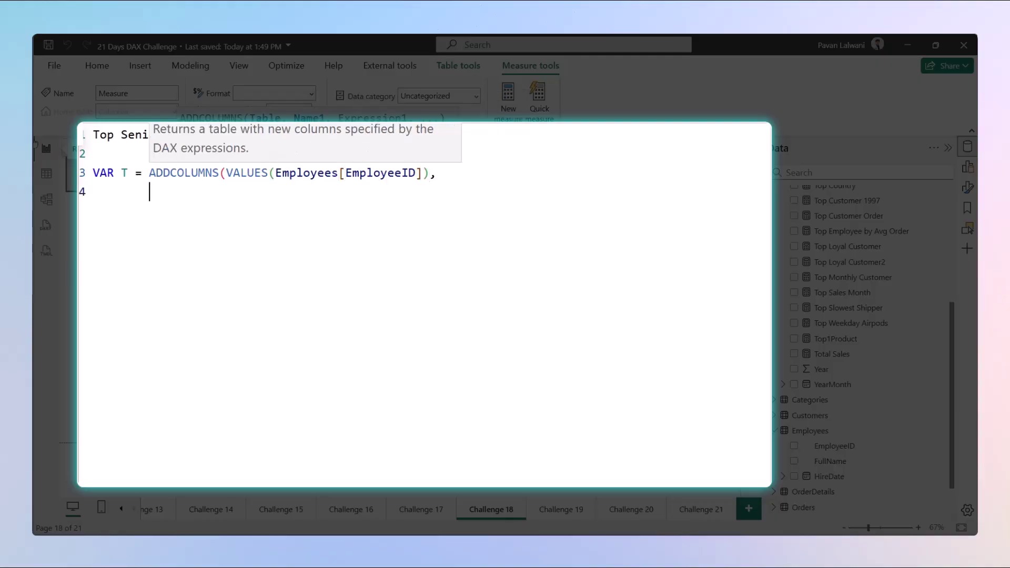
# Add the "Tenure" column argument, starting a DATEDIFF expression on the next line
pyautogui.press('Tab')
pyautogui.press('Tab')
pyautogui.write('"Tenure", Date')
pyautogui.press('Down')
pyautogui.press('Down')
pyautogui.press('Tab')
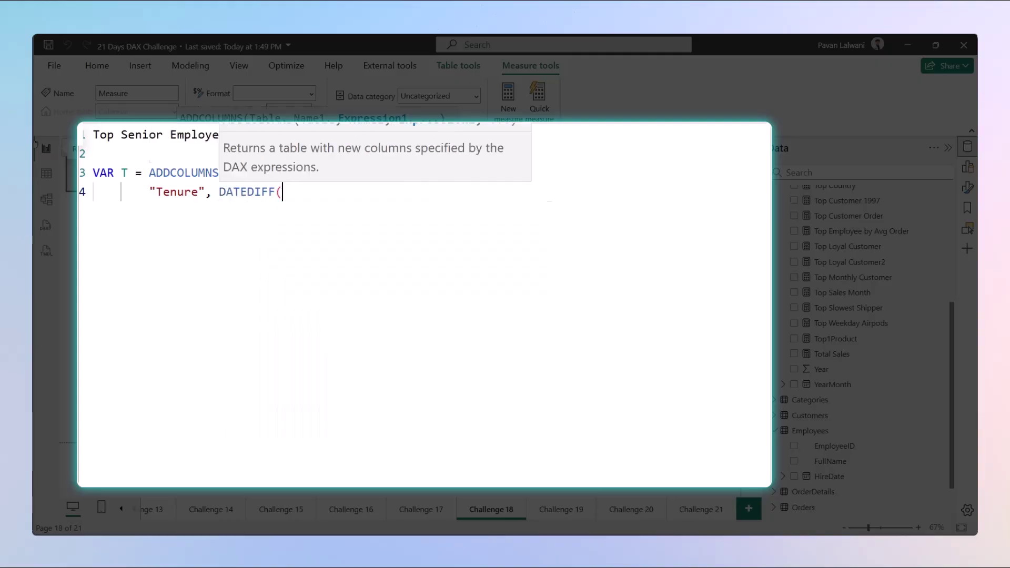
pyautogui.hotkey('shift', 'Return')
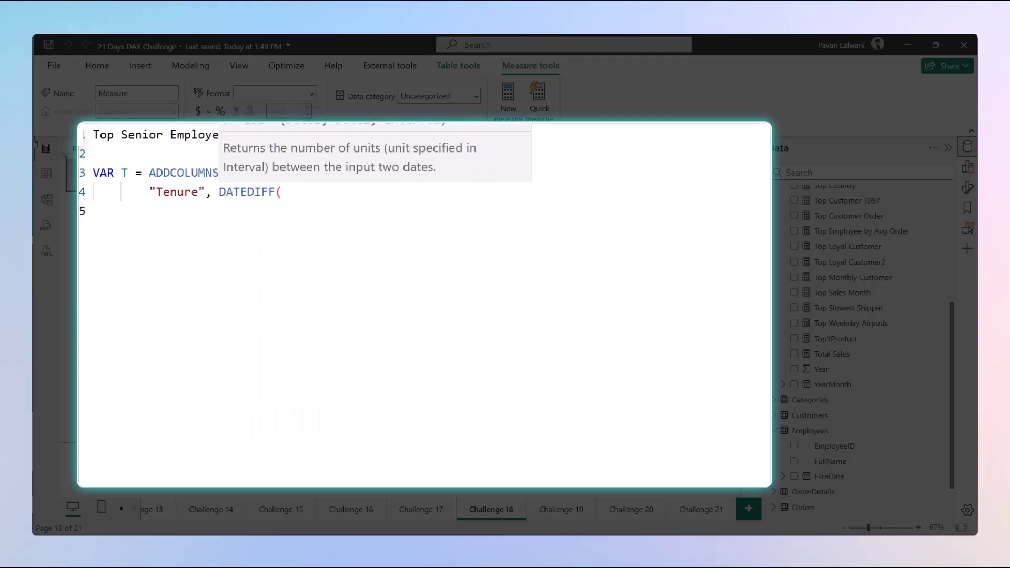
# Use LOOKUPVALUE(Employees[HireDate], Employees[EmployeeID], Employees[EmployeeID]) as the DATEDIFF start date
pyautogui.write('Loo')
pyautogui.press('Tab')
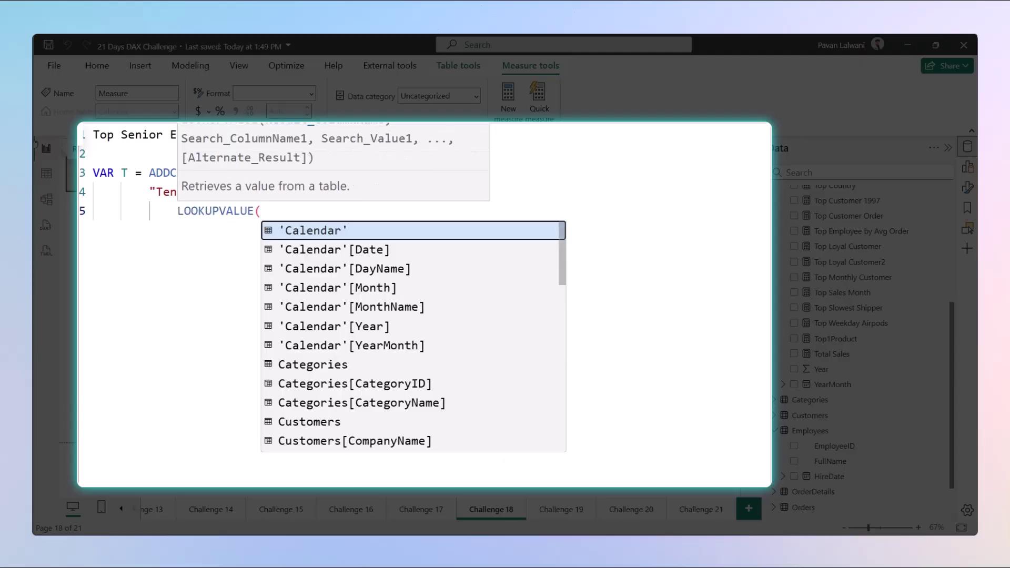
pyautogui.write('Emplo')
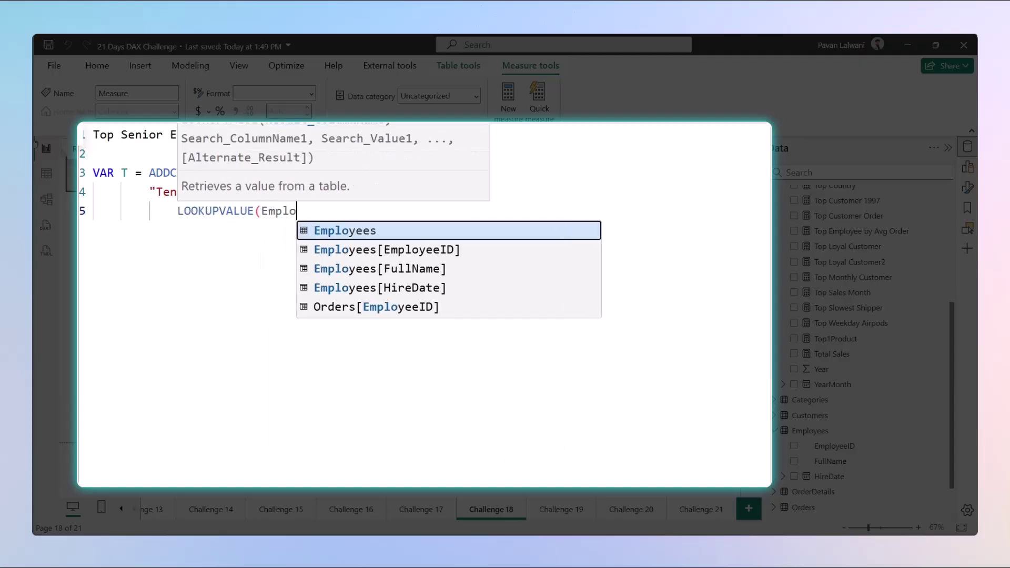
pyautogui.press('Tab')
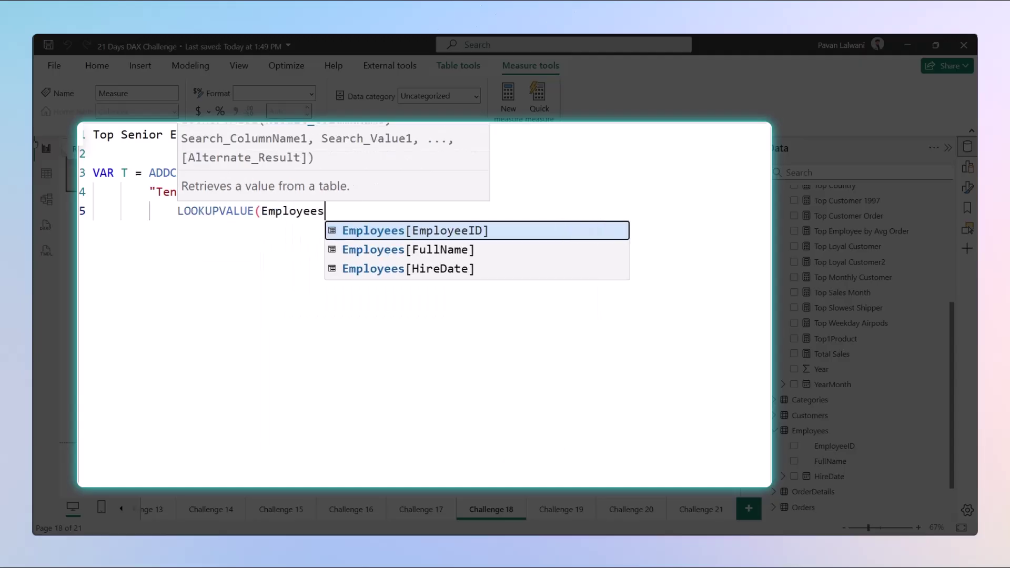
pyautogui.press('Down')
pyautogui.press('Down')
pyautogui.press('Tab')
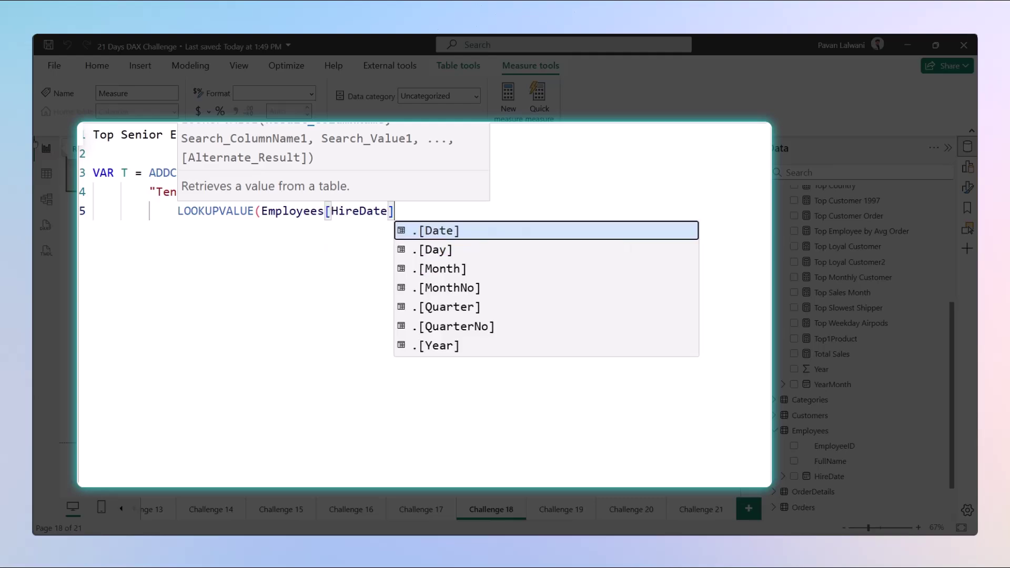
pyautogui.write(', Emplo')
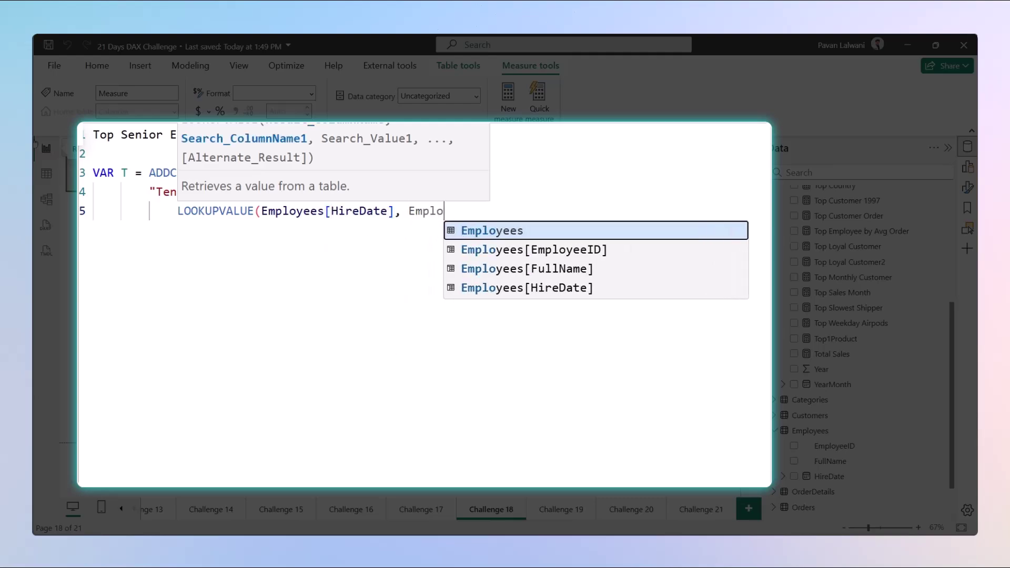
pyautogui.press('Down')
pyautogui.press('Tab')
pyautogui.write(',E')
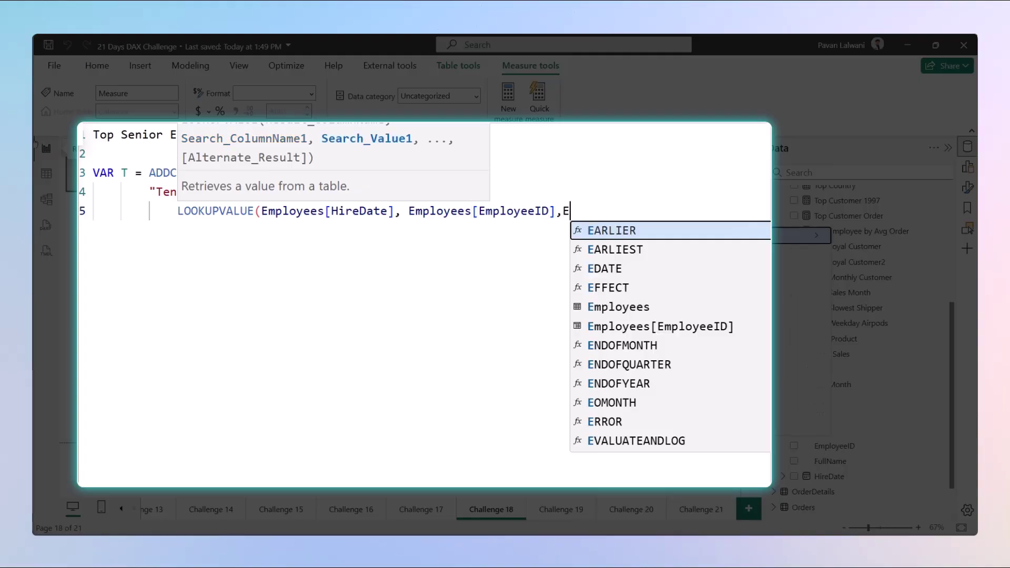
pyautogui.write('mplo')
pyautogui.press('Down')
pyautogui.press('Tab')
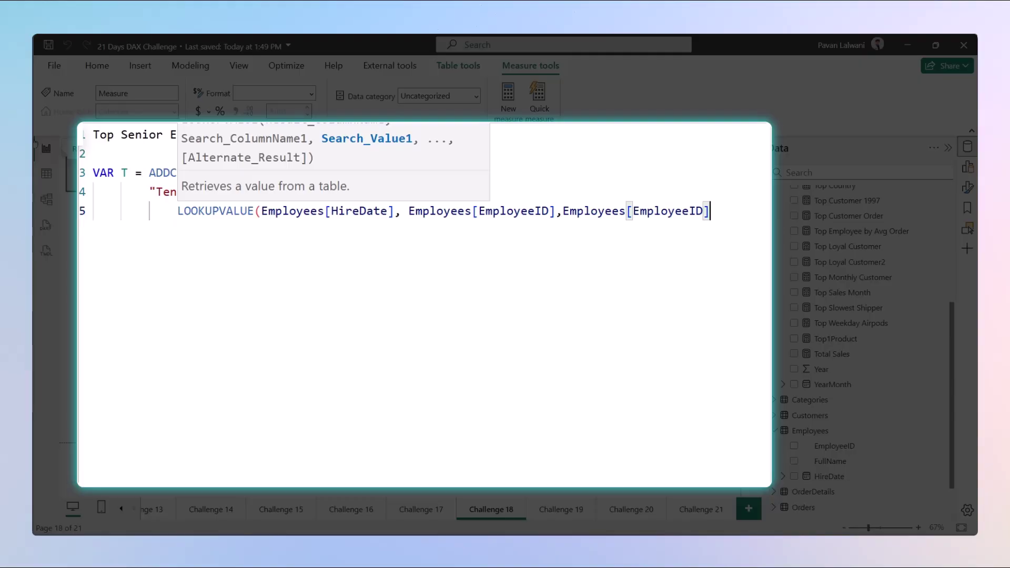
pyautogui.write('),')
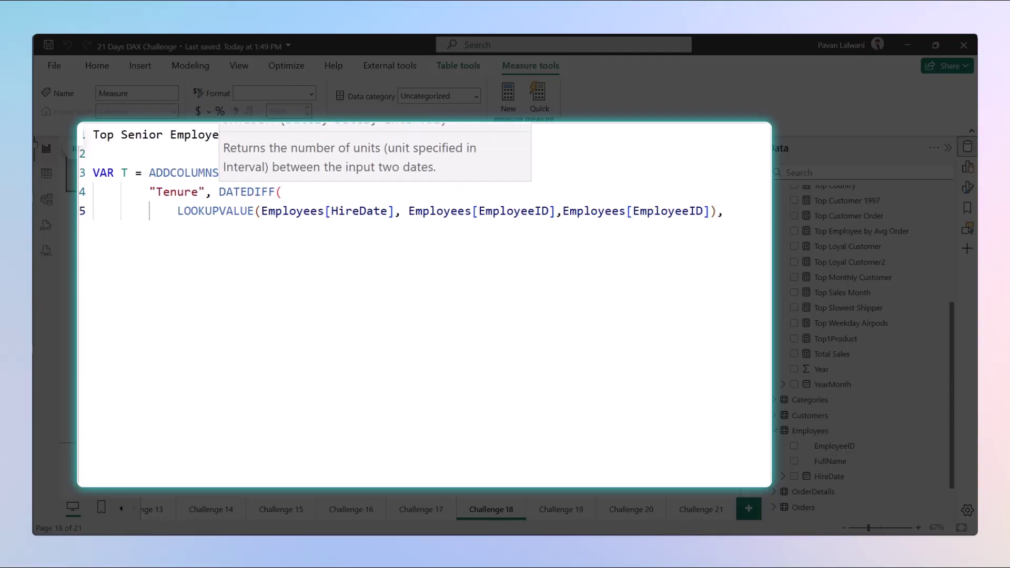
# Finish DATEDIFF with TODAY() as the end date and DAY as the interval
pyautogui.press('Return')
pyautogui.write('today')
pyautogui.press('Tab')
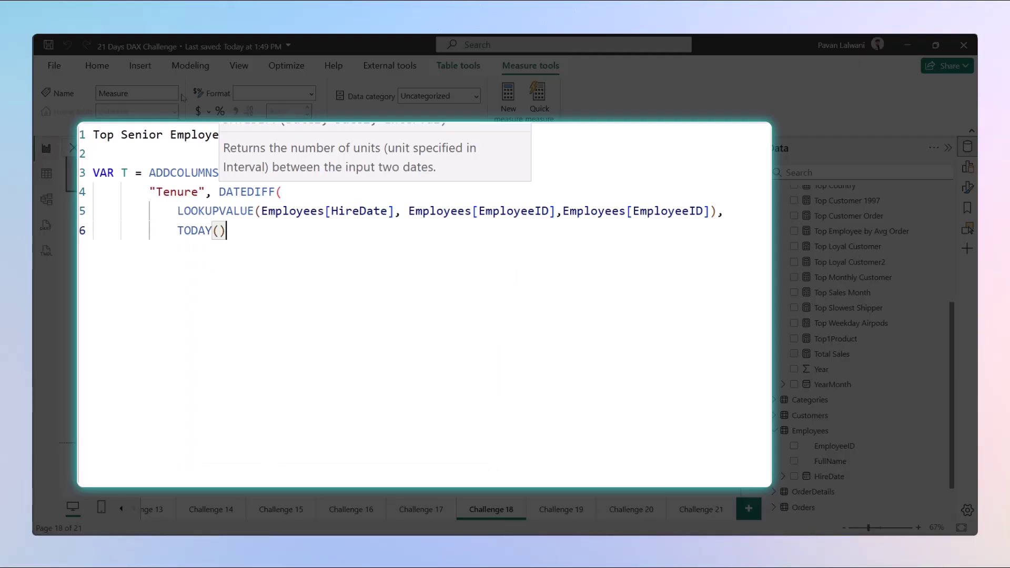
pyautogui.write(',d')
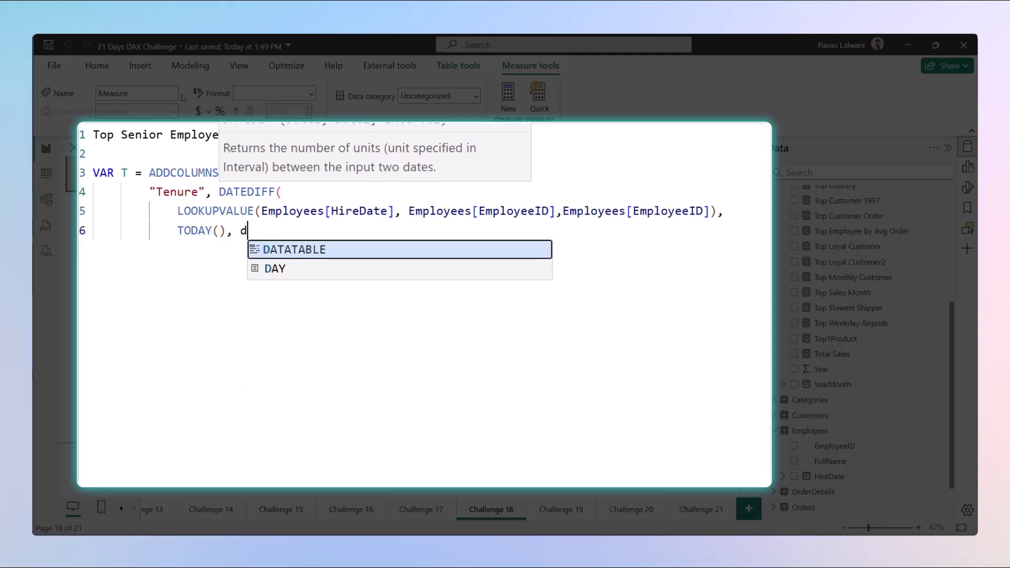
pyautogui.press('Tab')
pyautogui.press('BackSpace')
pyautogui.press('BackSpace')
pyautogui.press('BackSpace')
pyautogui.press('BackSpace')
pyautogui.press('BackSpace')
pyautogui.press('BackSpace')
pyautogui.press('BackSpace')
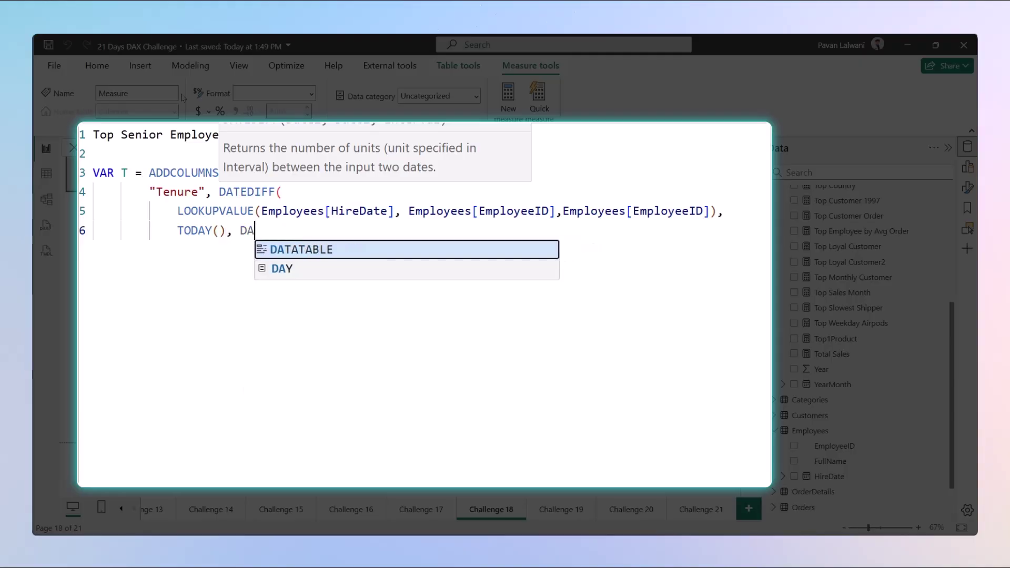
pyautogui.press('Down')
pyautogui.press('Tab')
pyautogui.write(')')
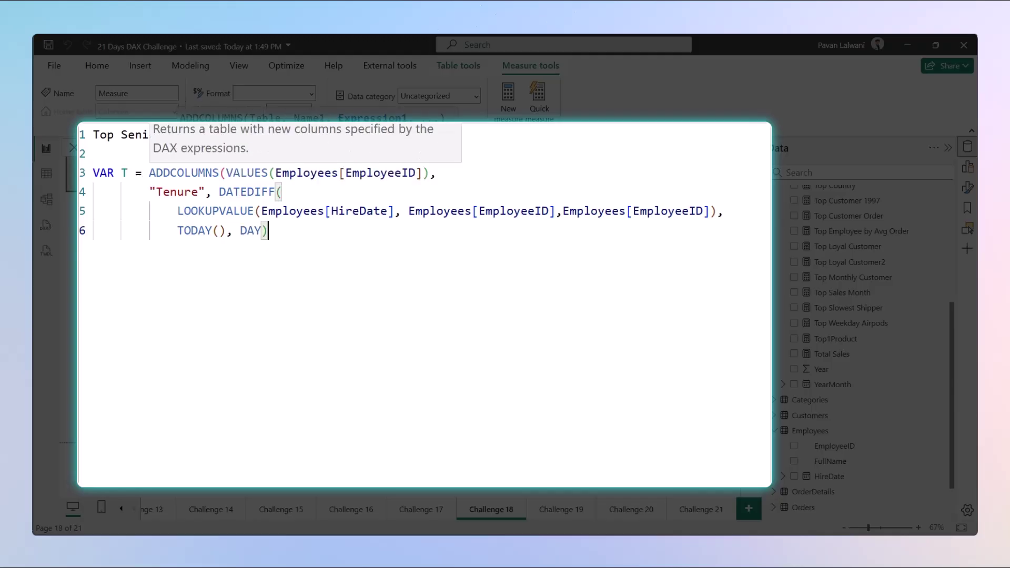
# Close the ADDCOLUMNS expression with a parenthesis after DAY) on line 6
pyautogui.moveTo(156, 192); pyautogui.dragTo(199, 191)
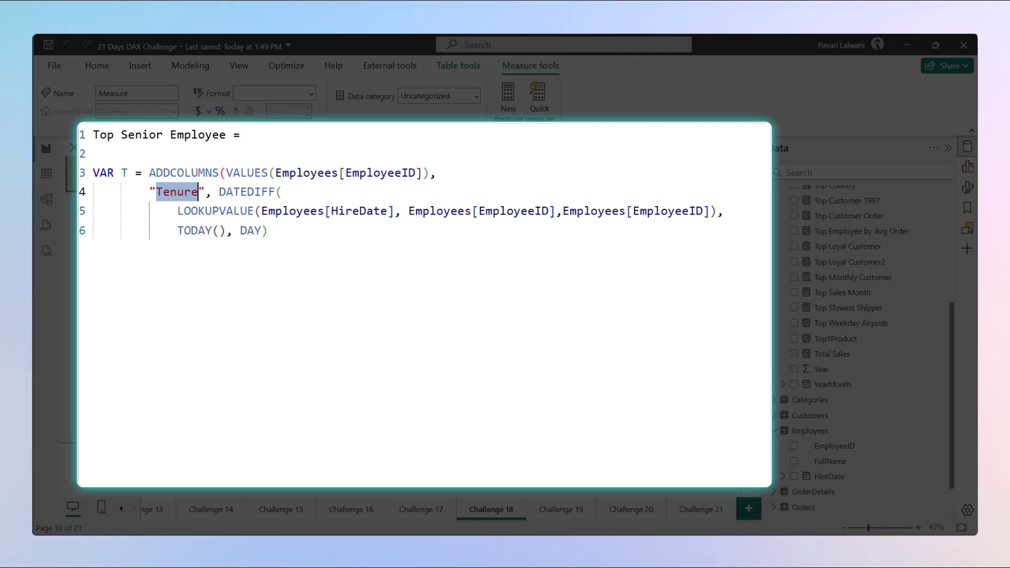
pyautogui.moveTo(268, 211); pyautogui.dragTo(381, 211)
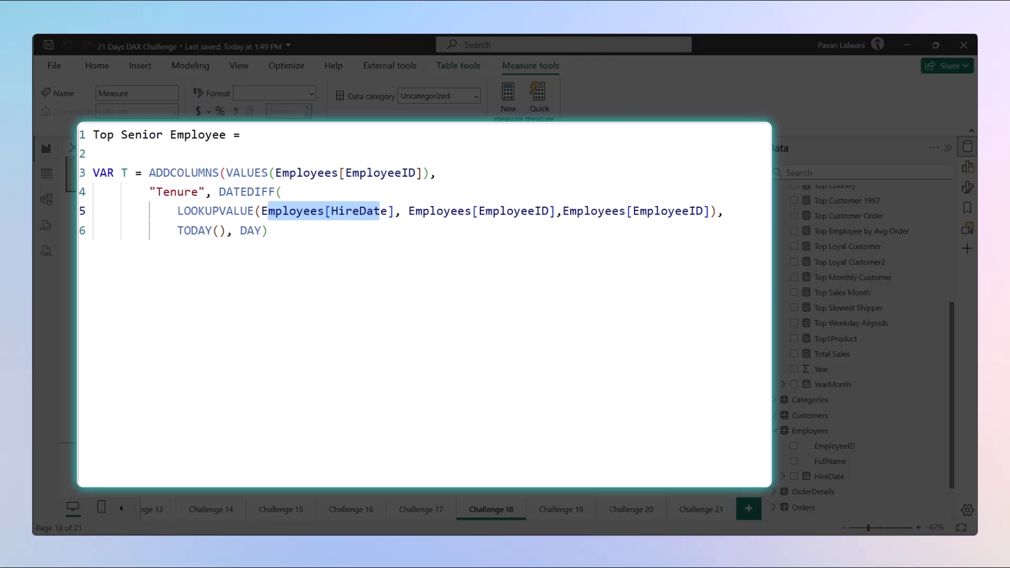
pyautogui.click(269, 230)
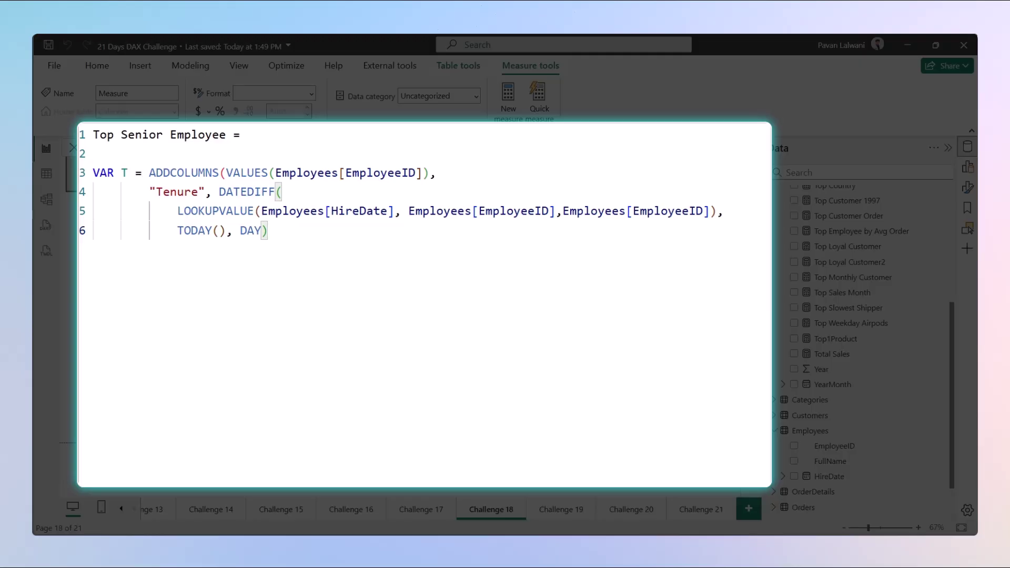
pyautogui.write(')')
# Add VAR MaxTenure = MAXX(T, [Tenure]) on line 8
pyautogui.hotkey('shift', 'Return')
pyautogui.hotkey('shift', 'Return')
pyautogui.press('BackSpace')
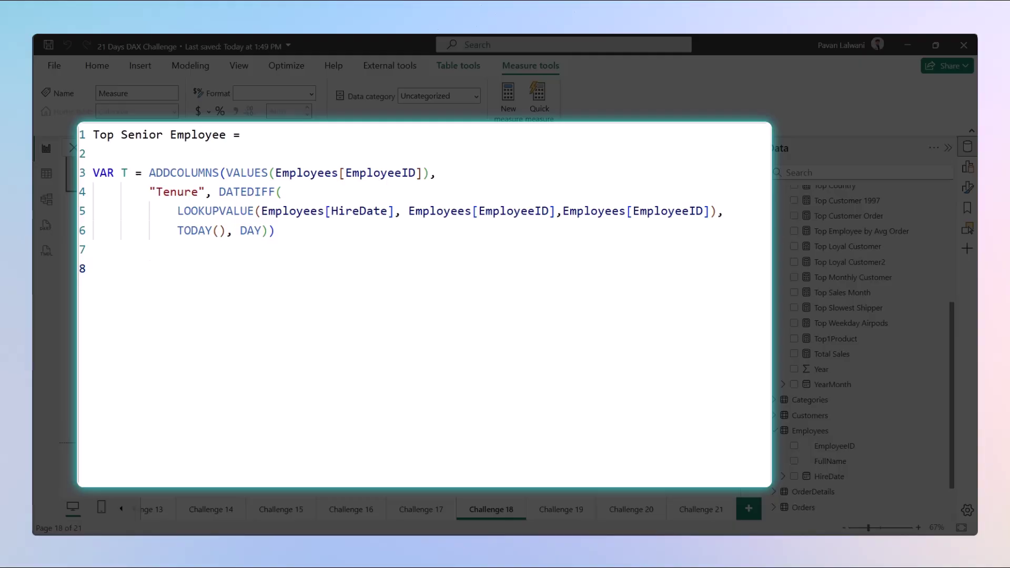
pyautogui.press('BackSpace')
pyautogui.press('BackSpace')
pyautogui.write('VAR Max')
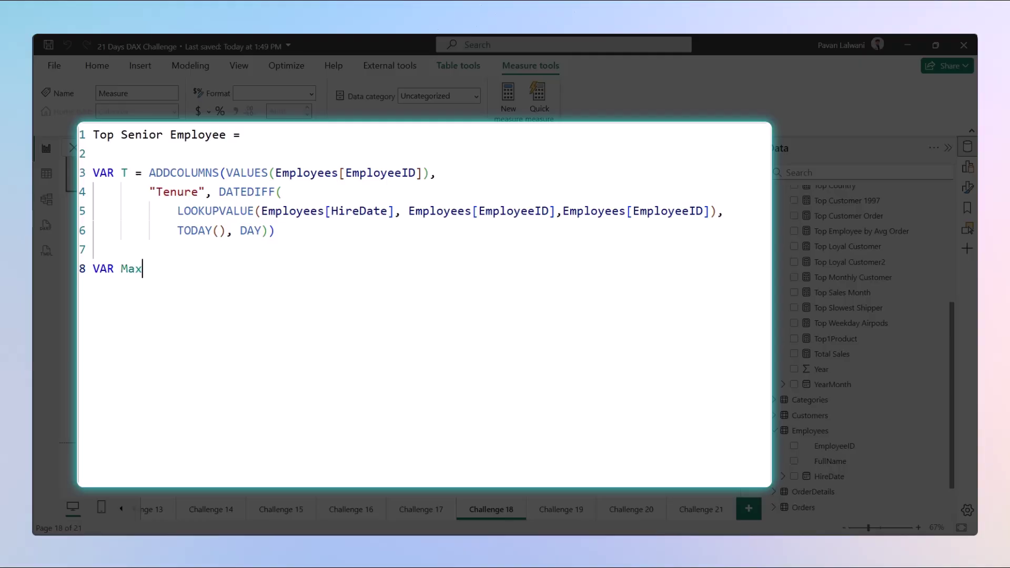
pyautogui.write('Tenure = MAXX(')
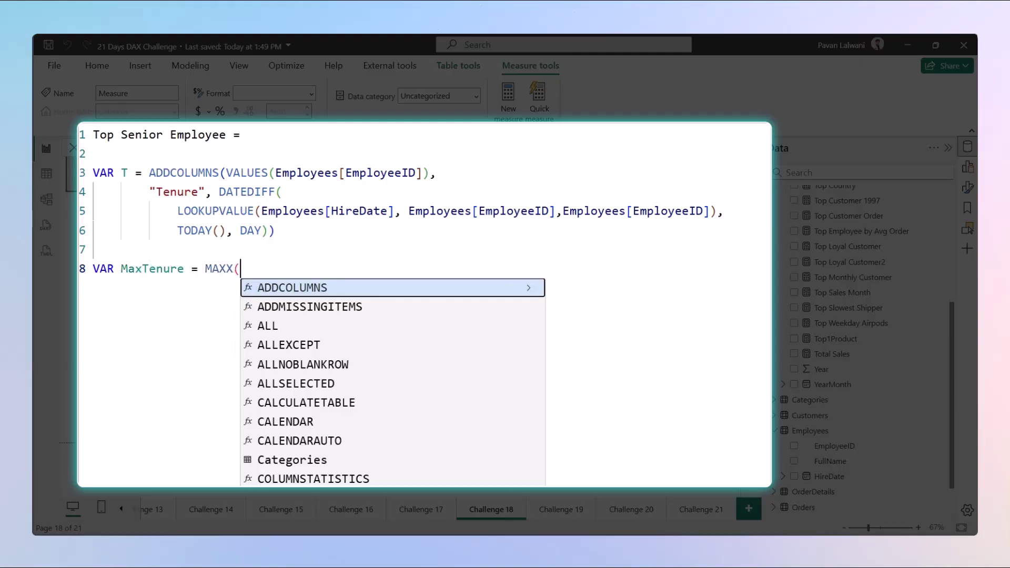
pyautogui.write('T, [')
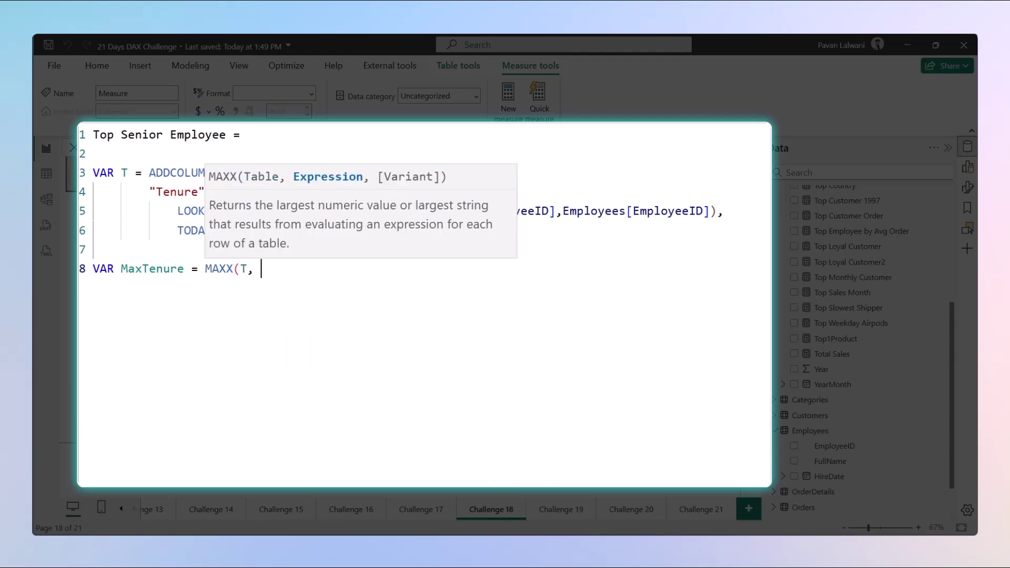
pyautogui.write('Ten')
pyautogui.press('Tab')
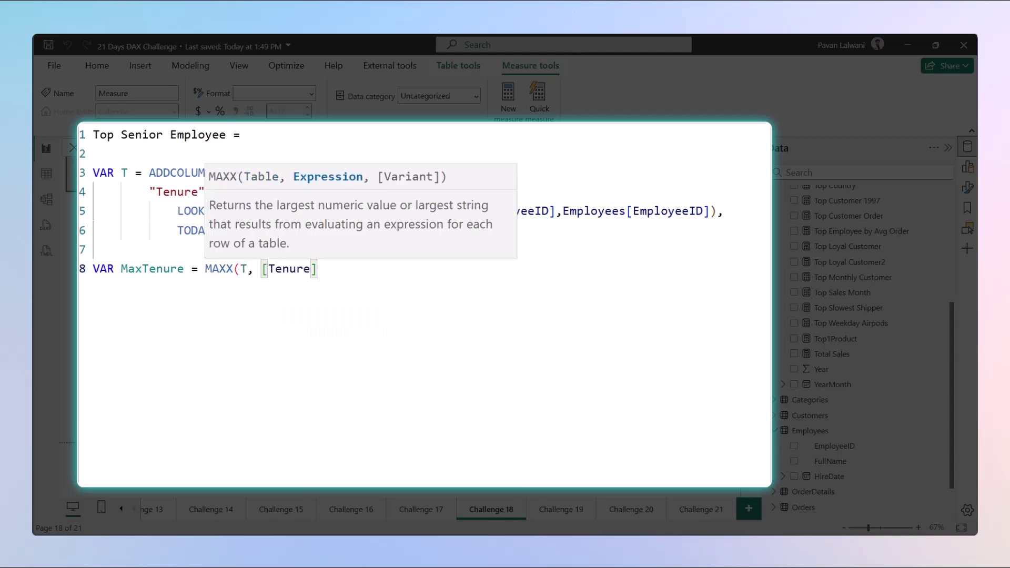
pyautogui.write(')')
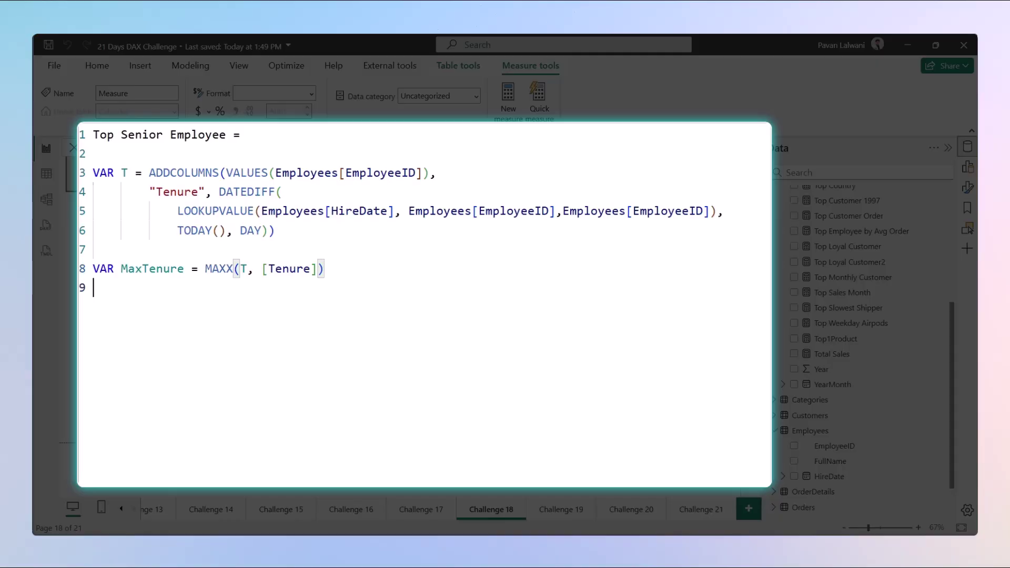
pyautogui.press('Return')
pyautogui.press('Return')
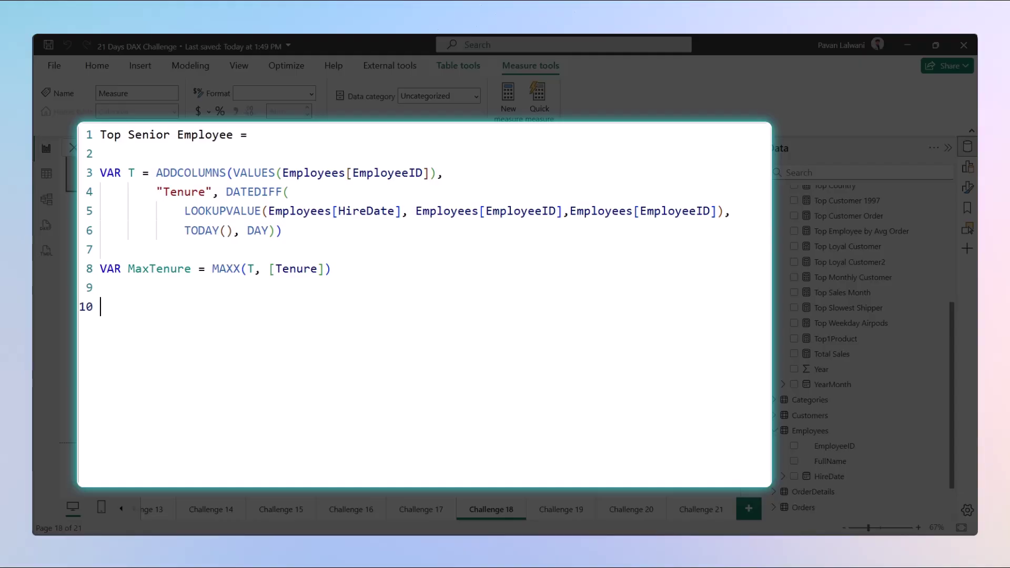
# Start VAR TopID = MAXX(FILTER(T, [Tenure] = MaxTenure on line 10
pyautogui.write('VAR T')
pyautogui.write('opID')
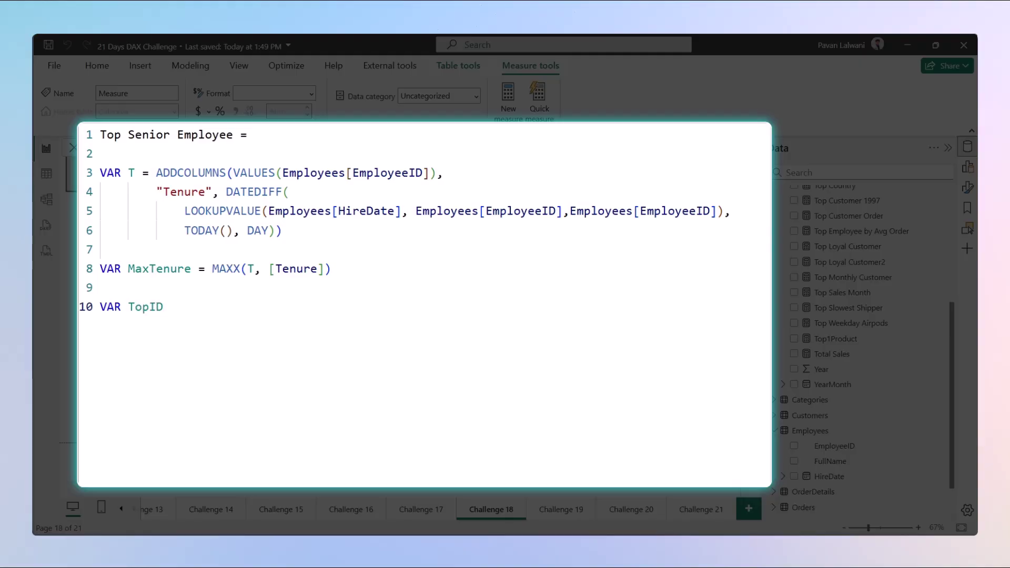
pyautogui.write(' = MAX')
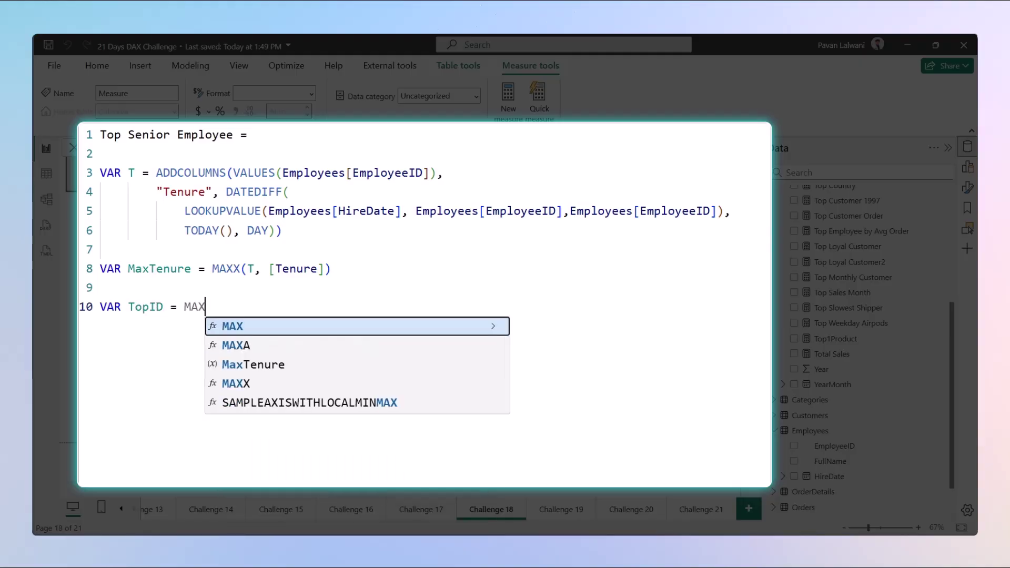
pyautogui.write('X(Filter')
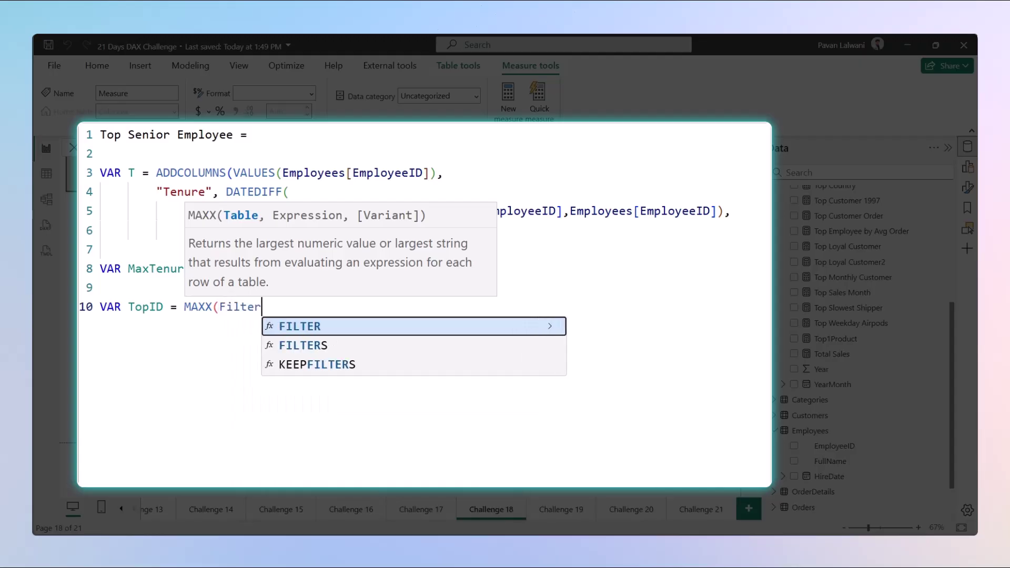
pyautogui.press('Tab')
pyautogui.write('T, Tenu')
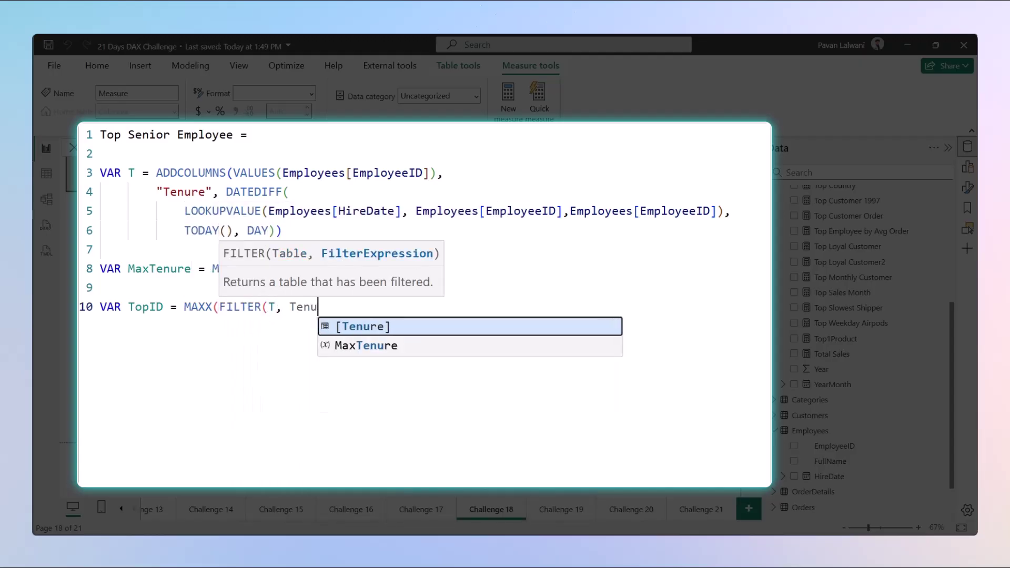
pyautogui.press('Tab')
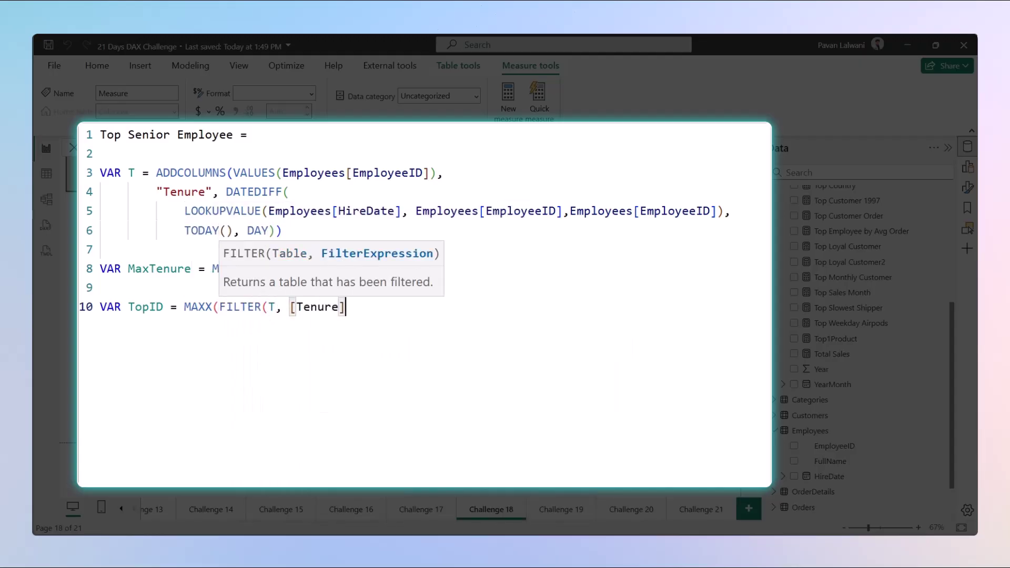
pyautogui.write(',')
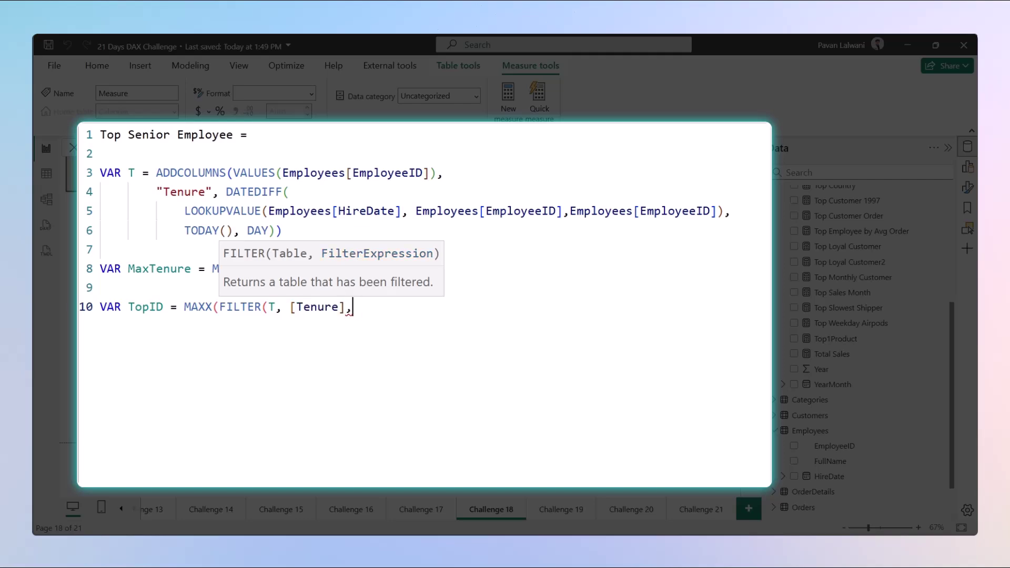
pyautogui.press('BackSpace')
pyautogui.write('= Max')
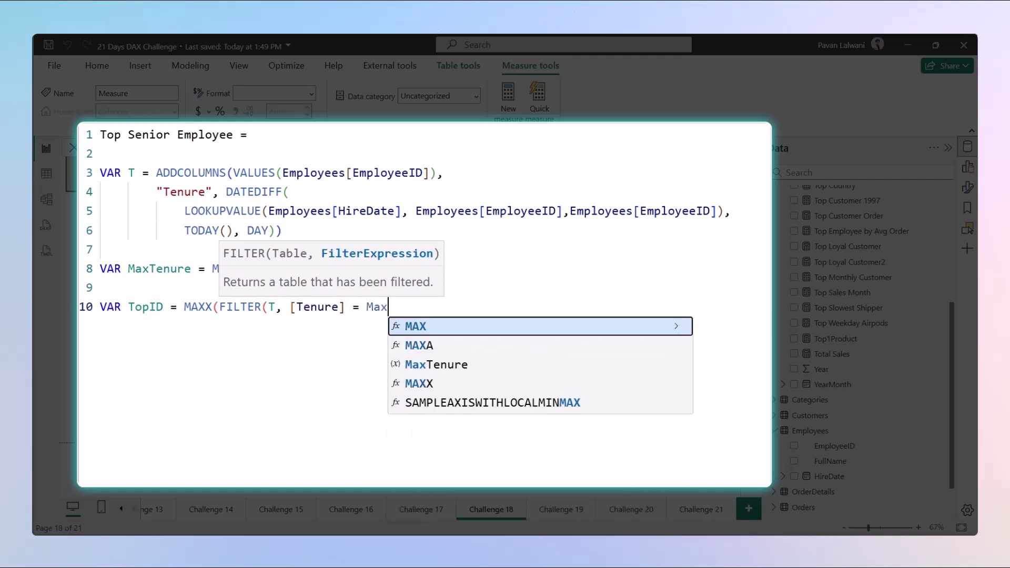
pyautogui.press('Down')
pyautogui.press('Down')
pyautogui.press('Tab')
# Close the FILTER and return Employees[EmployeeID] as the MAXX expression
pyautogui.write(')')
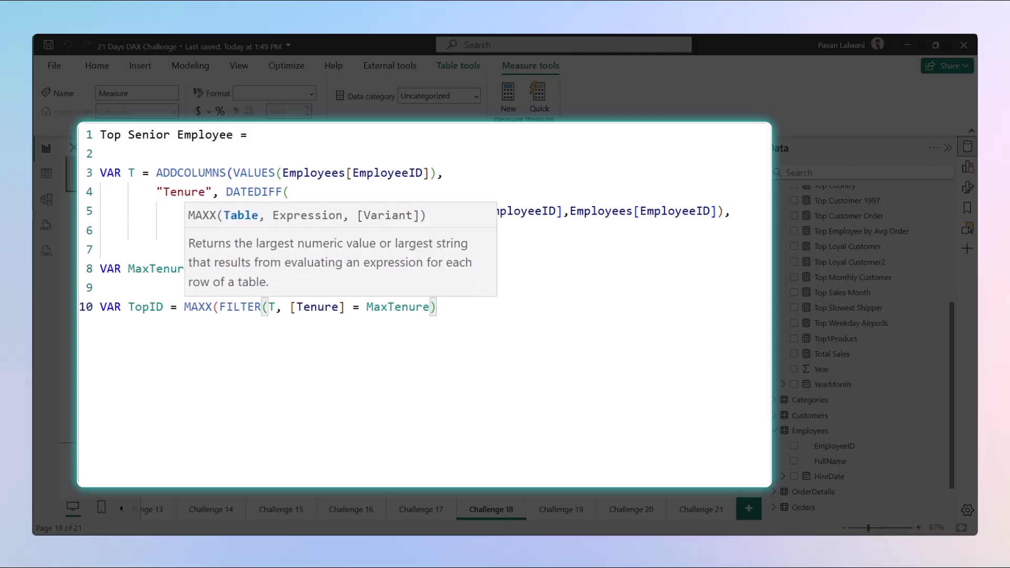
pyautogui.write(',')
pyautogui.write('Emplo')
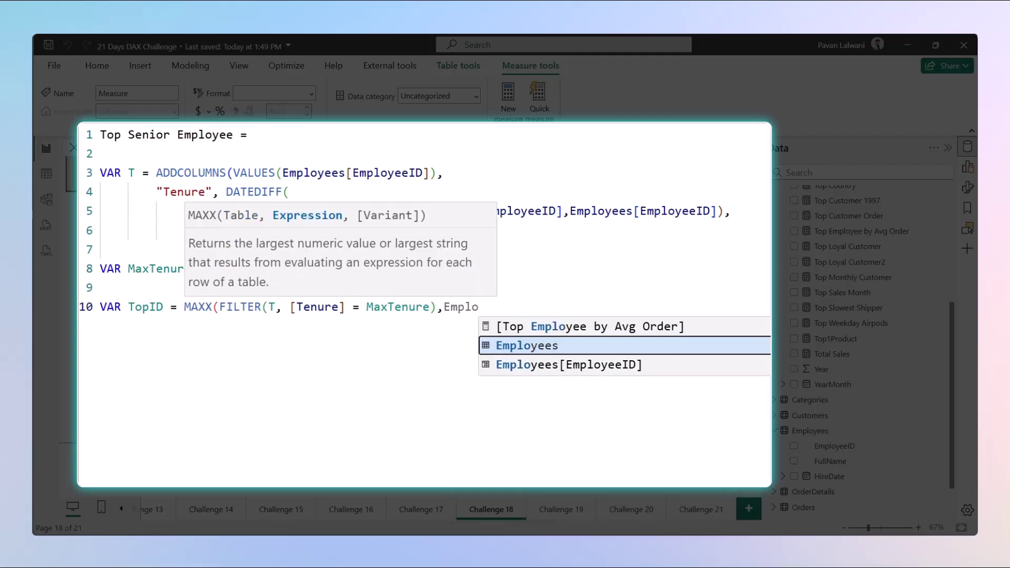
pyautogui.press('Down')
pyautogui.press('Tab')
pyautogui.write(')')
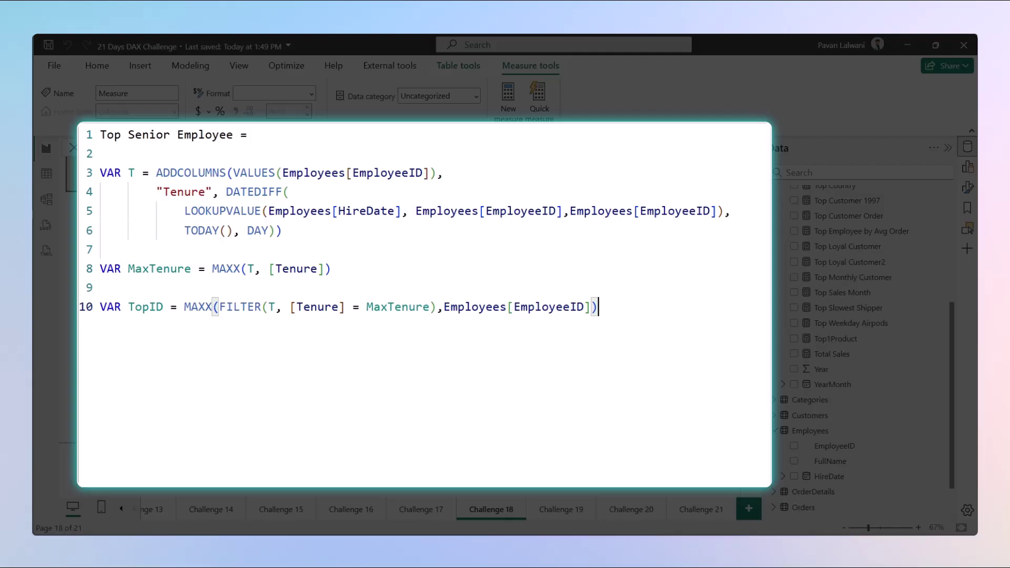
# Add RETURN LOOKUPVALUE(Employees[FullName], as the measure's result
pyautogui.press('Return')
pyautogui.write('Ret')
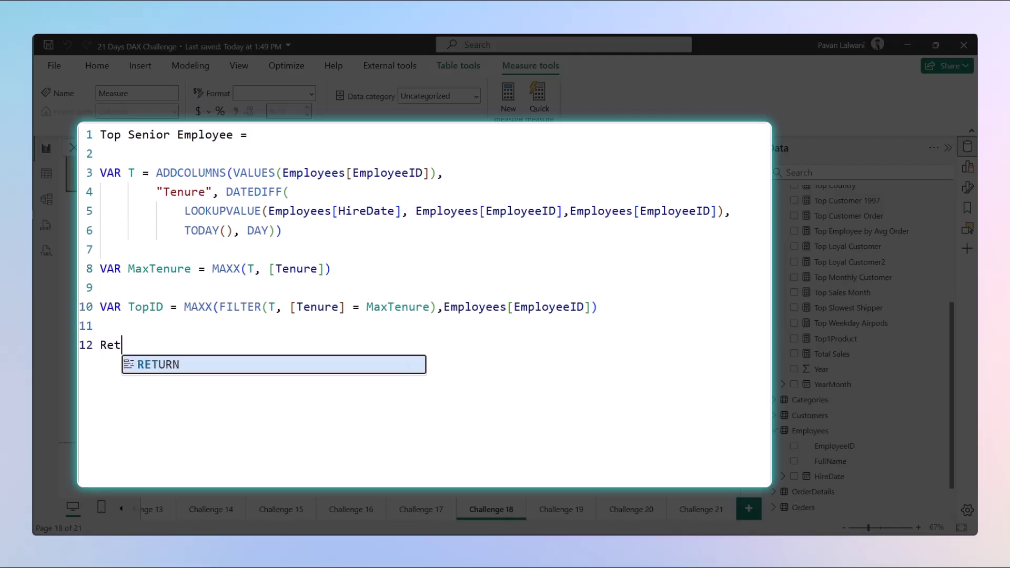
pyautogui.press('Tab')
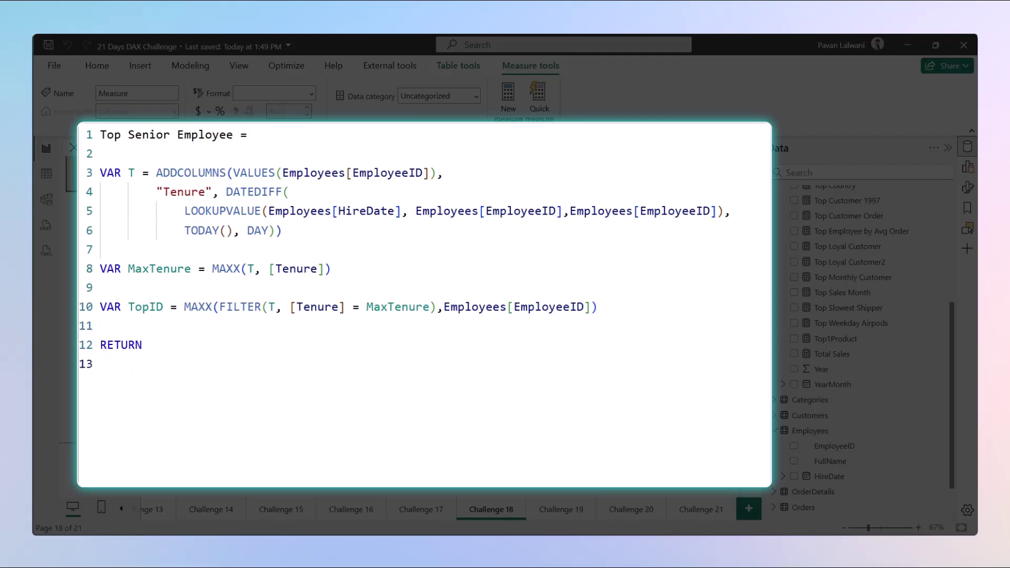
pyautogui.write('Loo')
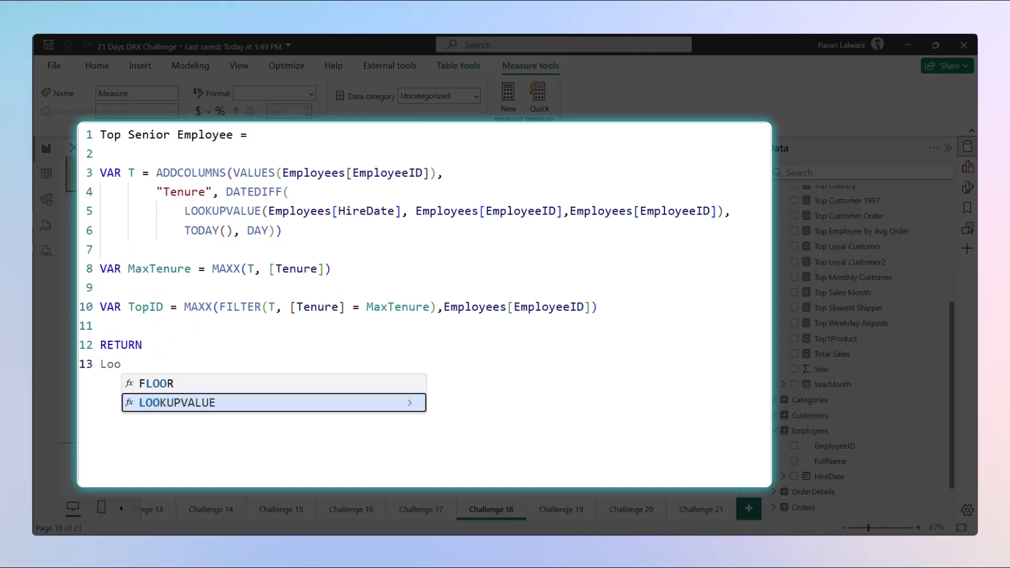
pyautogui.press('Tab')
pyautogui.write('Em')
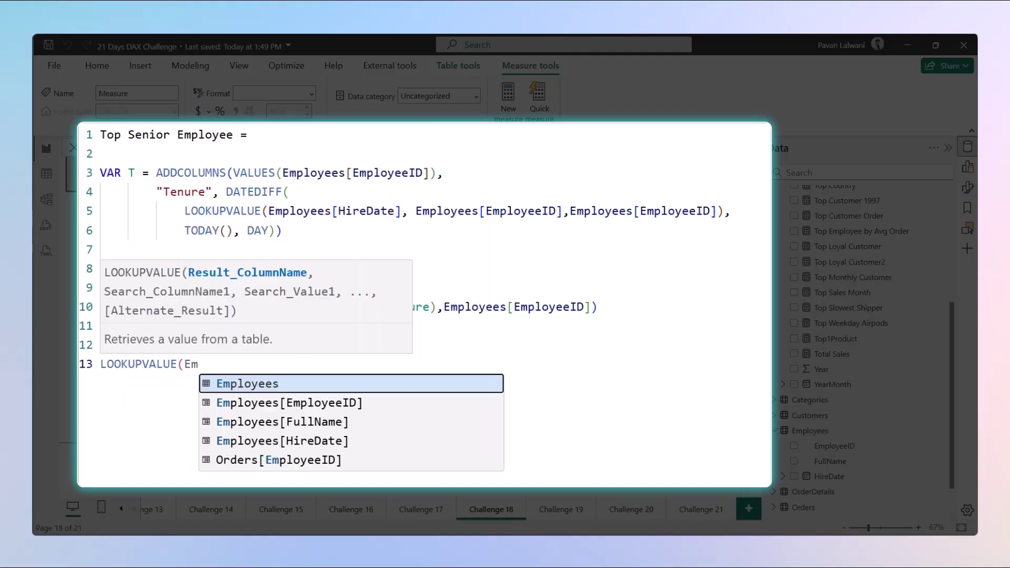
pyautogui.press('BackSpace')
pyautogui.press('Down')
pyautogui.press('Down')
pyautogui.press('Tab')
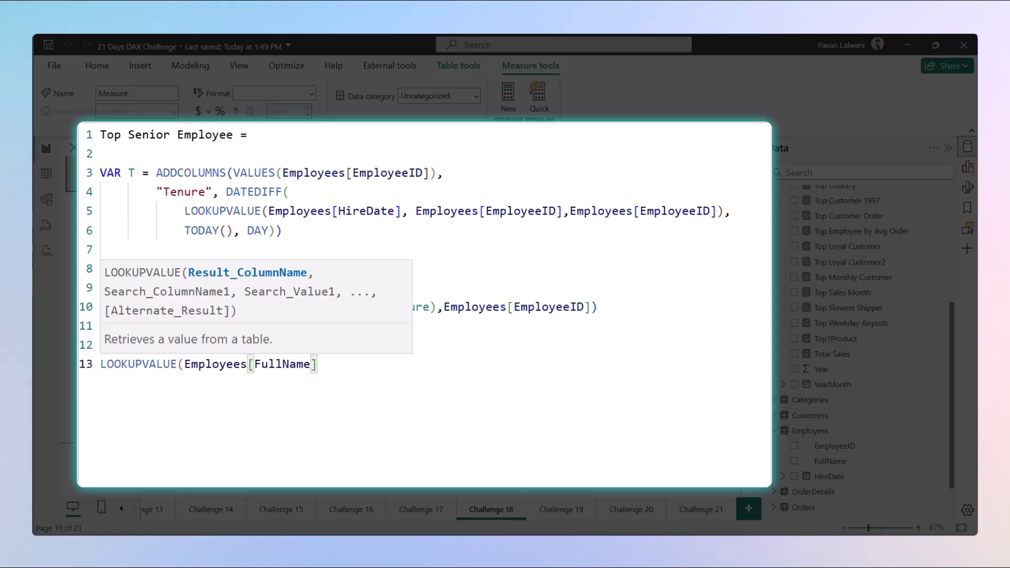
# Complete the lookup with Employees[EmployeeID] and TopID, then commit the measure
pyautogui.write(',')
pyautogui.write('Emp')
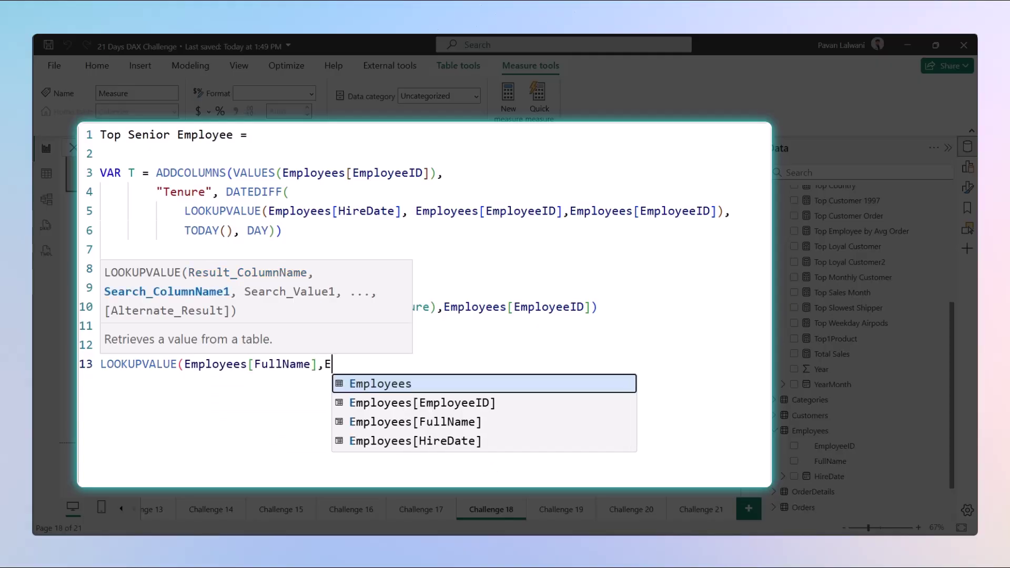
pyautogui.press('Down')
pyautogui.press('Tab')
pyautogui.write(', Topi')
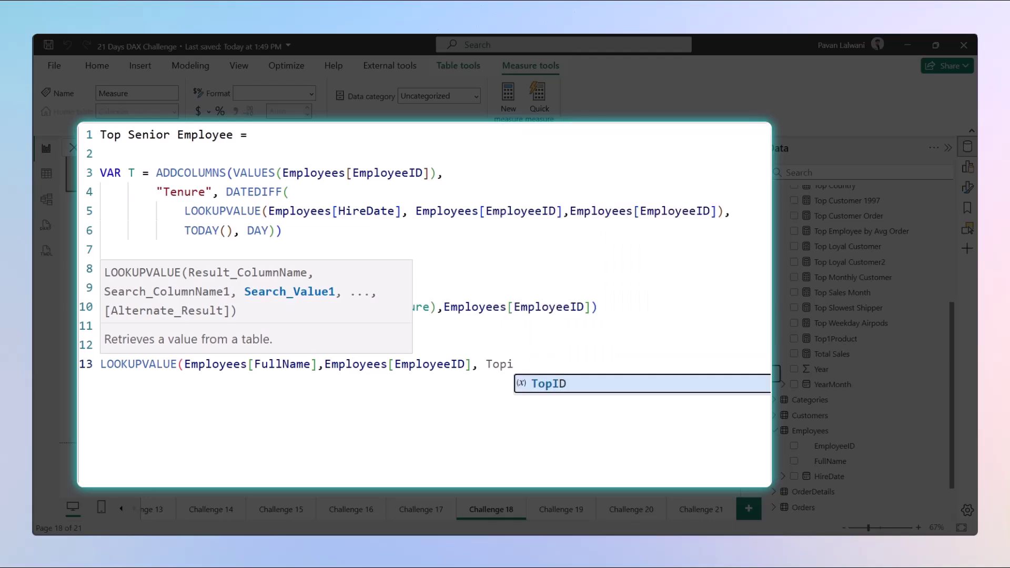
pyautogui.press('Tab')
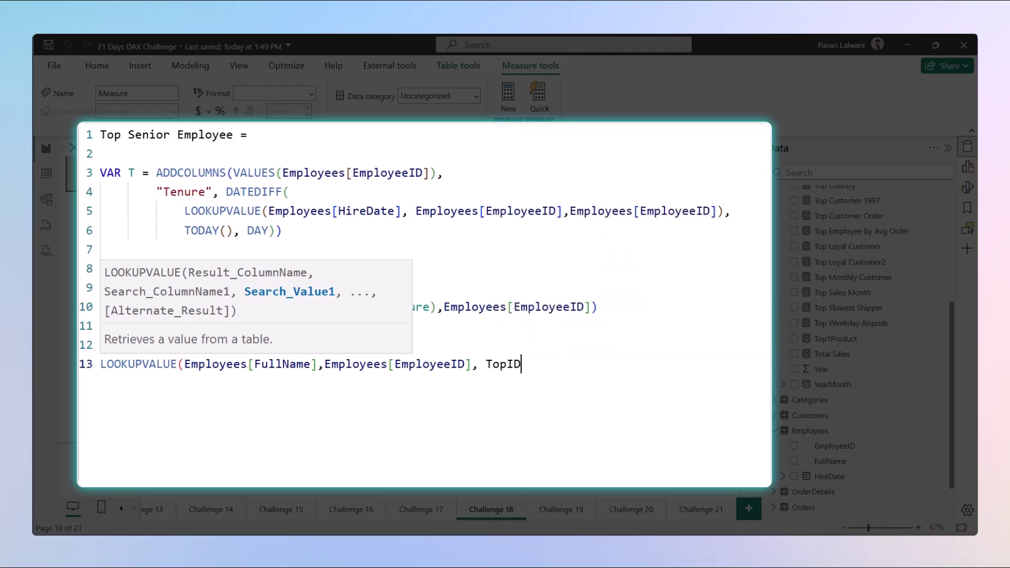
pyautogui.write(')')
pyautogui.press('Return')
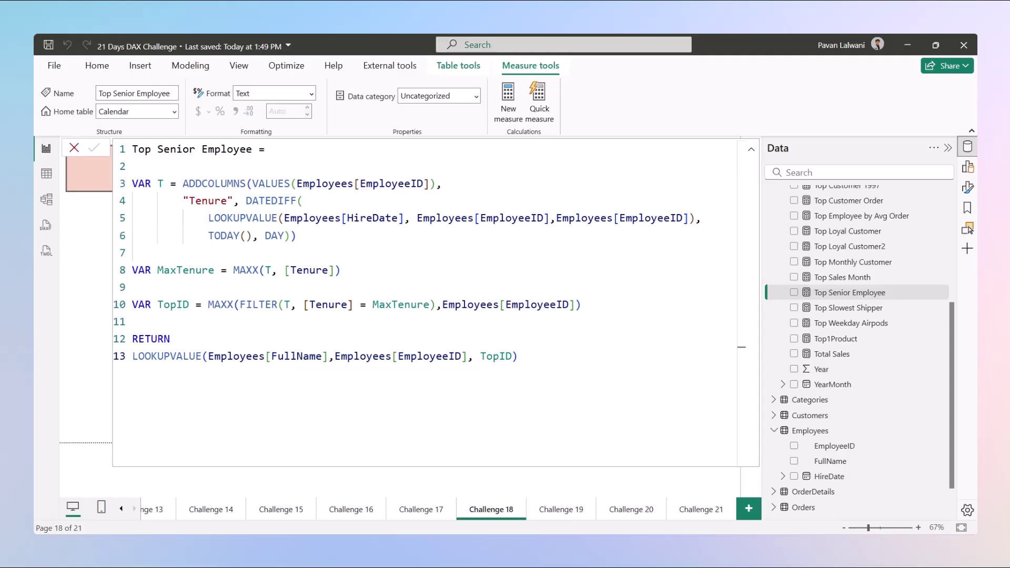
# Place a Top Senior Employee card showing Steve Jobs, resize and reposition it, then open Table view
pyautogui.click(750, 153)
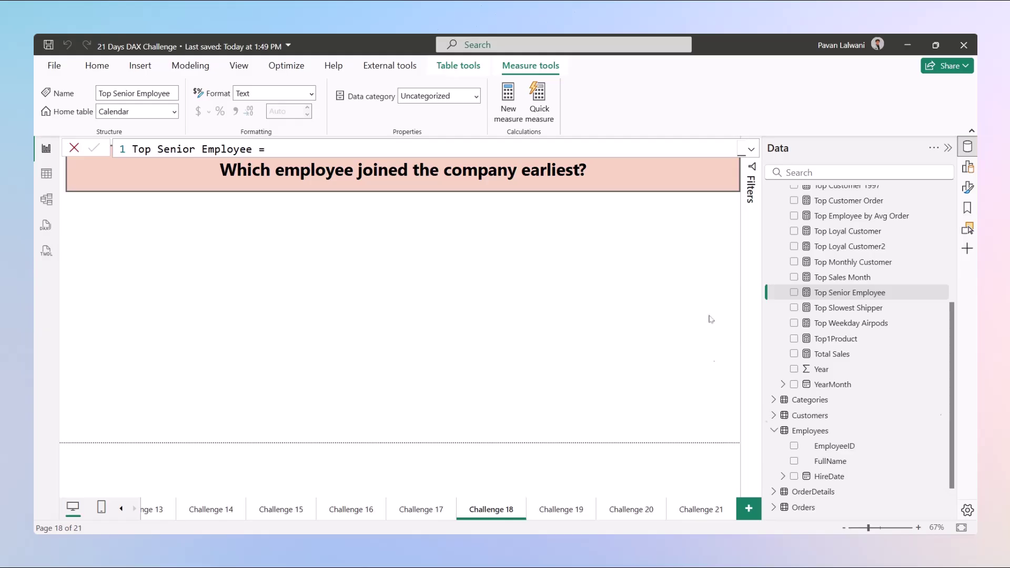
pyautogui.moveTo(818, 295); pyautogui.dragTo(223, 313)
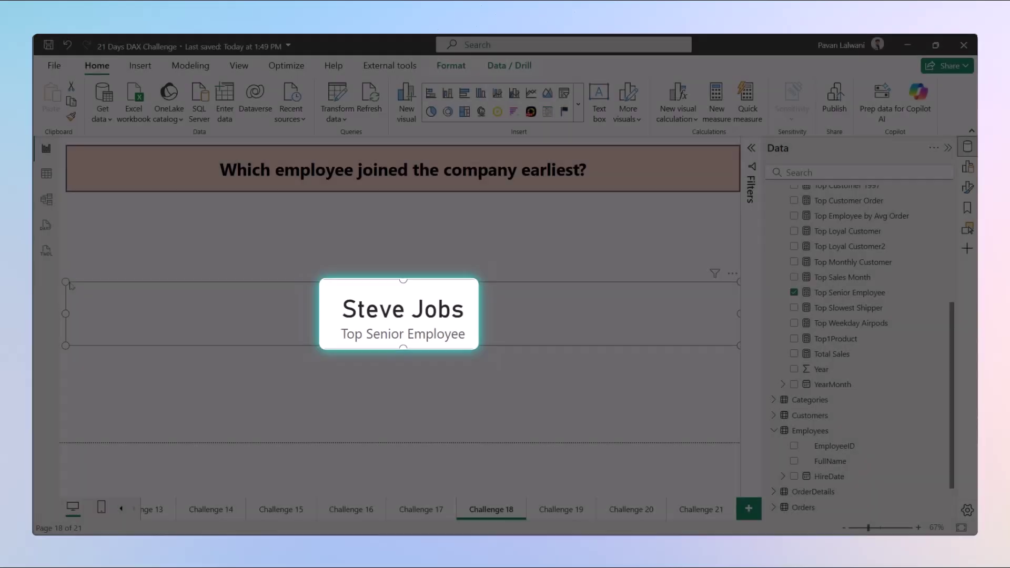
pyautogui.moveTo(65, 282); pyautogui.dragTo(462, 271)
pyautogui.moveTo(578, 316); pyautogui.dragTo(229, 334)
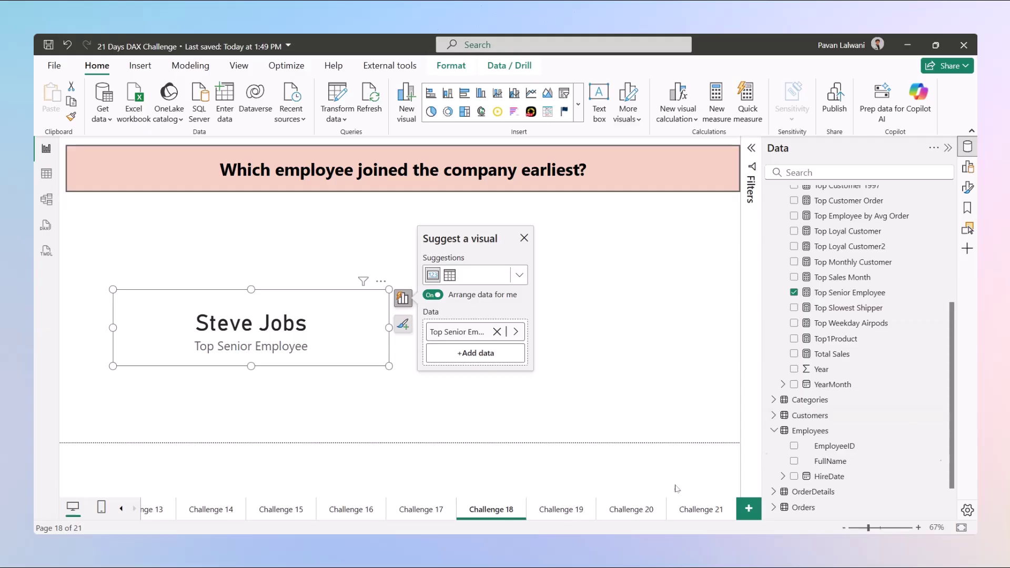
pyautogui.moveTo(389, 289); pyautogui.dragTo(296, 290)
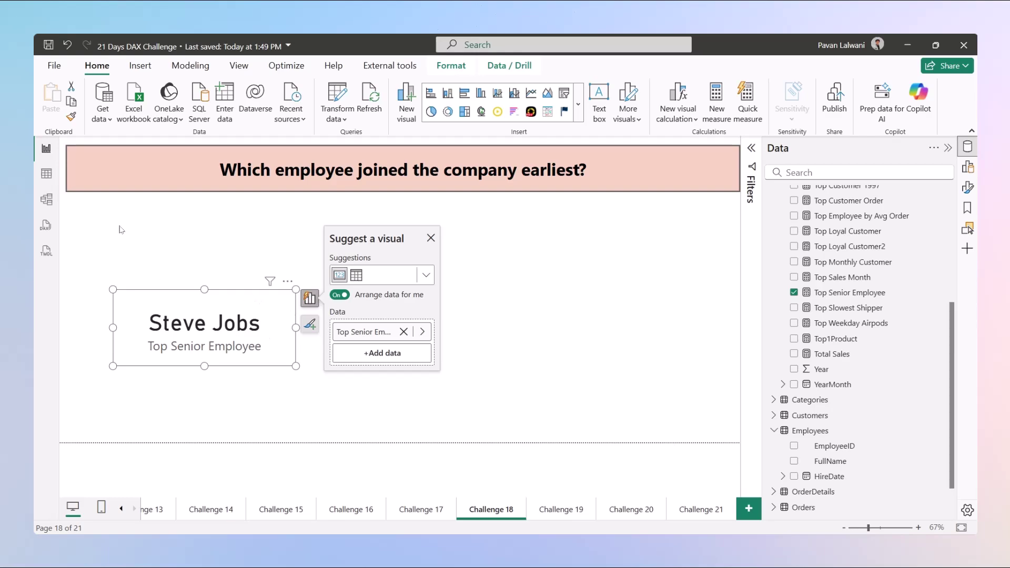
pyautogui.click(42, 181)
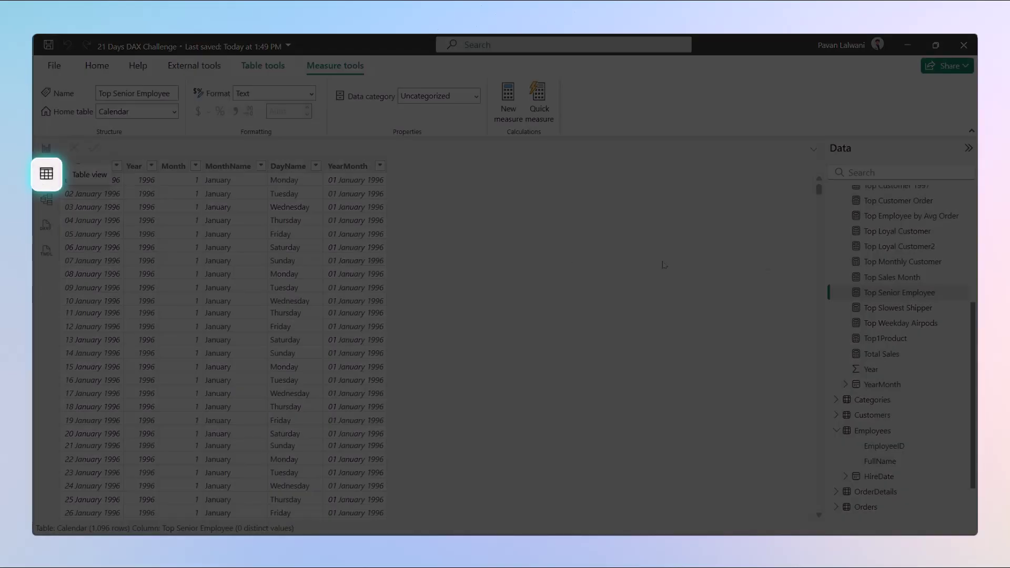
# Display the Employees table data and zoom in with Magnifier
pyautogui.click(871, 430)
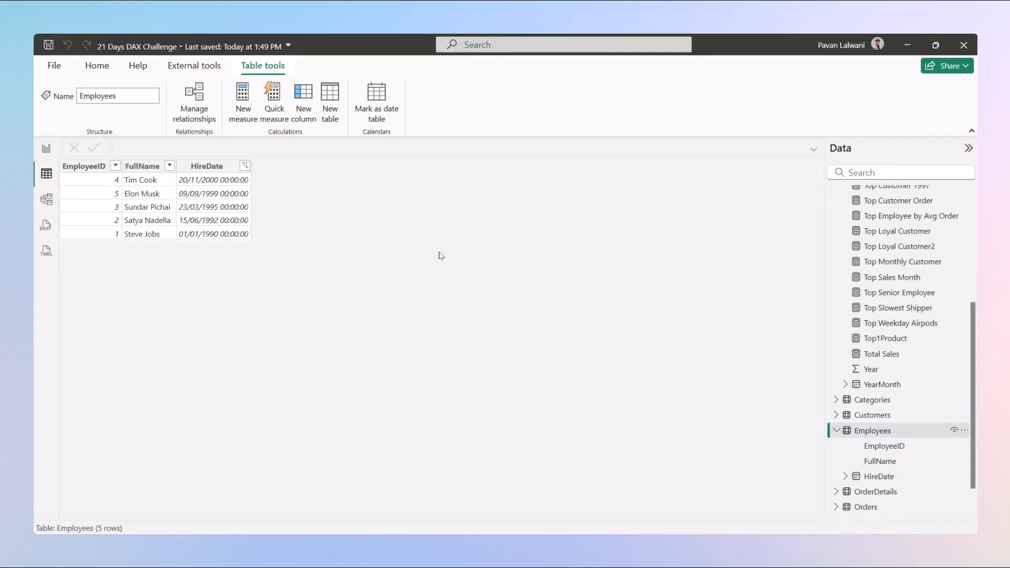
pyautogui.press('super+plus')
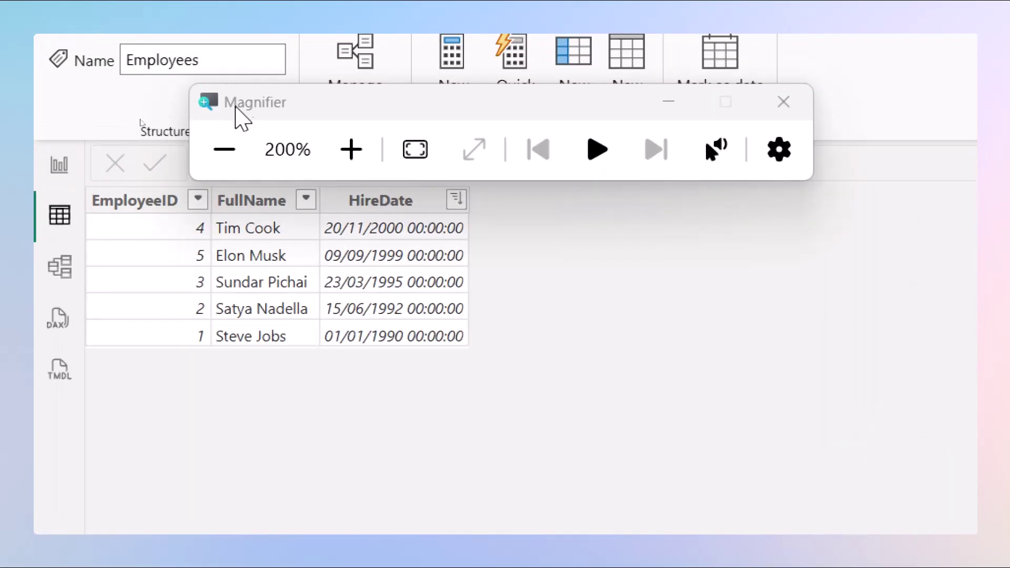
# Sort Employees by HireDate ascending, putting 01/01/1990 (Steve Jobs) first
pyautogui.moveTo(255, 117); pyautogui.dragTo(229, 60)
pyautogui.click(369, 206)
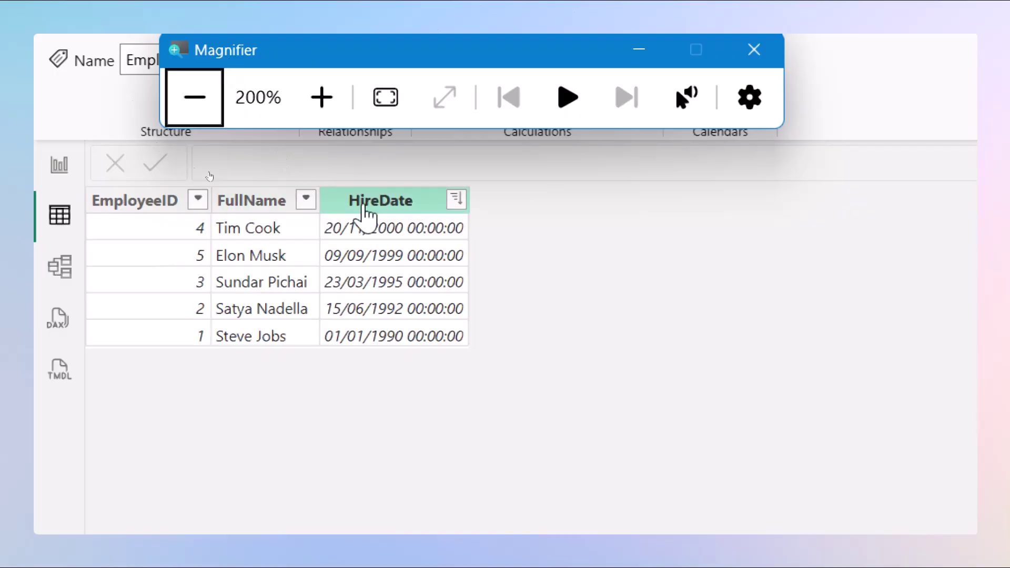
pyautogui.click(456, 203)
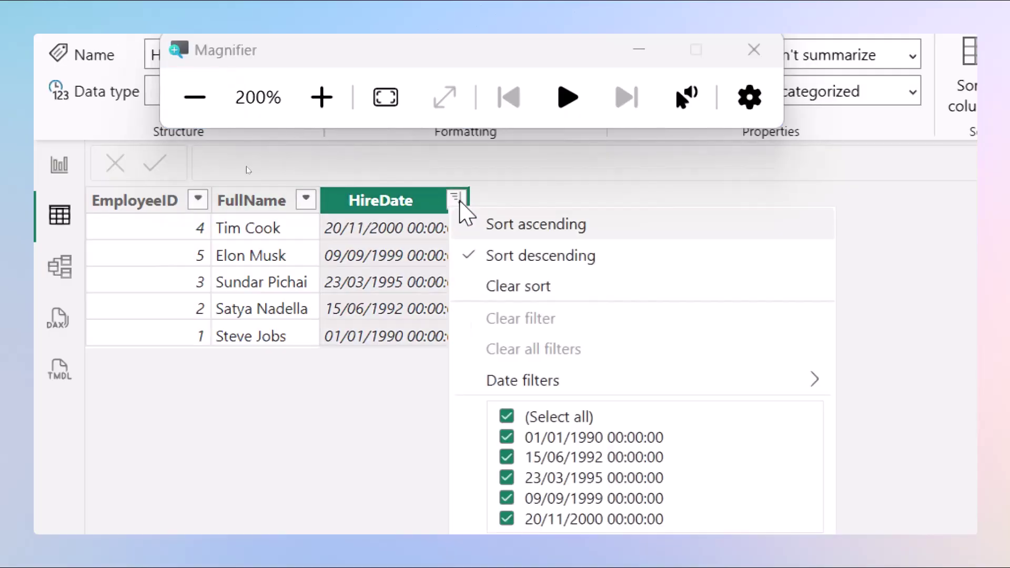
pyautogui.click(519, 230)
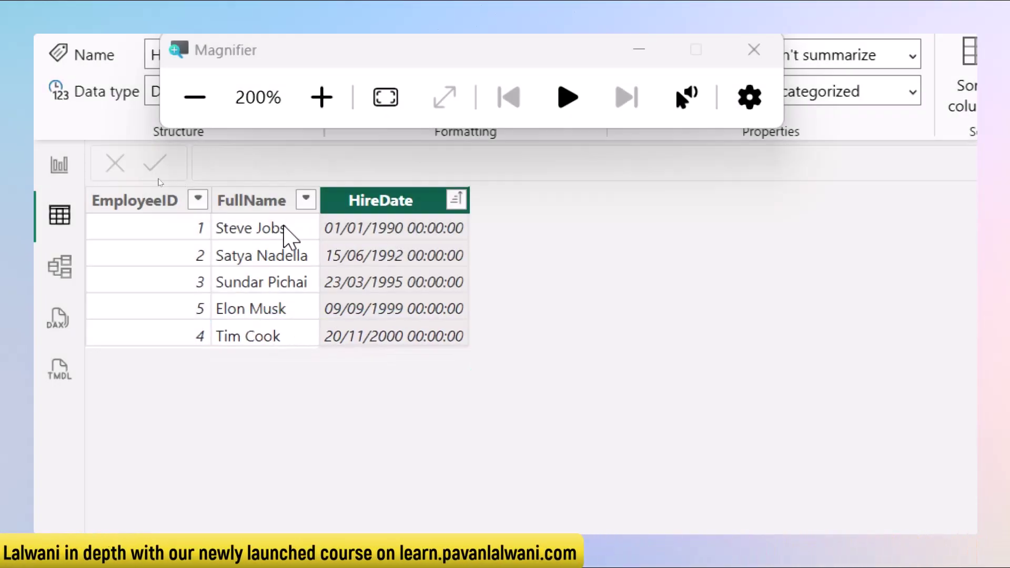
# Close Magnifier, return to Report view and open the Challenge 19 page
pyautogui.click(211, 105)
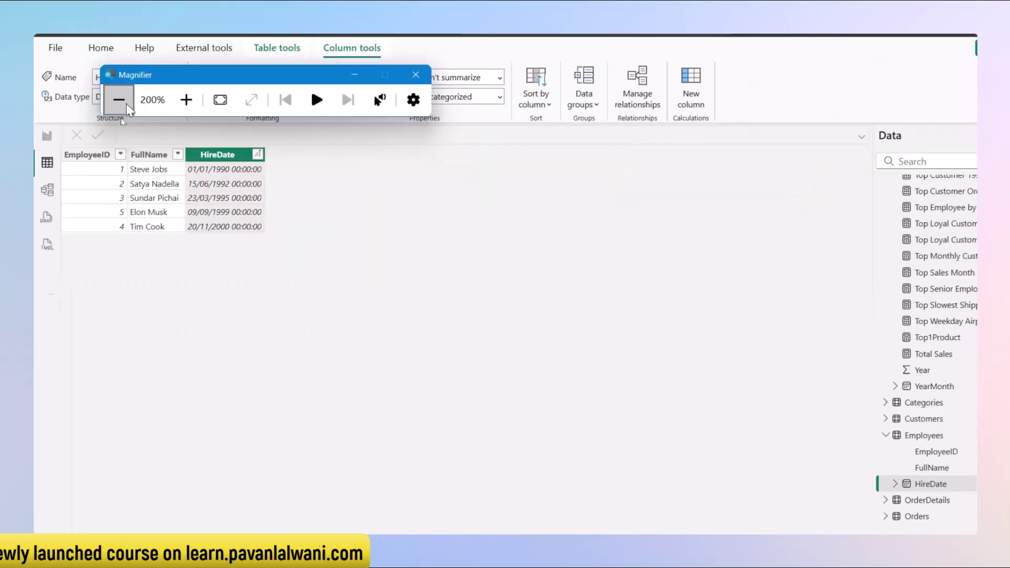
pyautogui.click(397, 90)
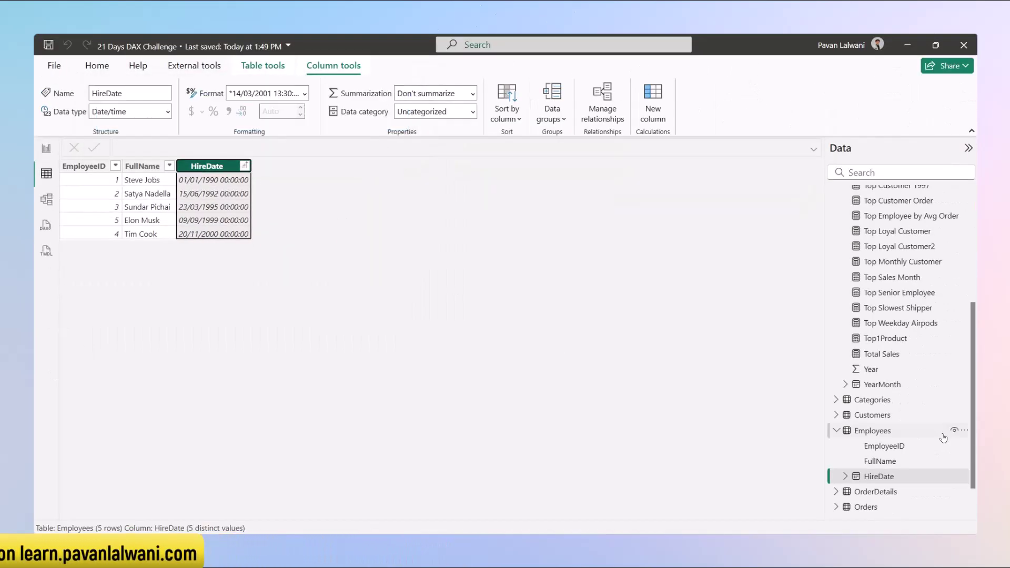
pyautogui.click(46, 149)
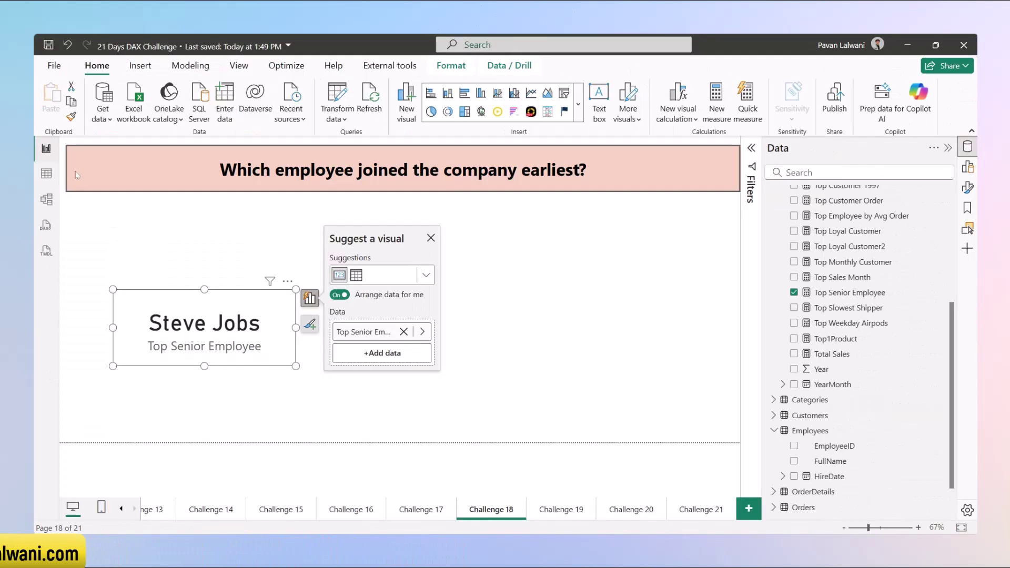
pyautogui.click(566, 510)
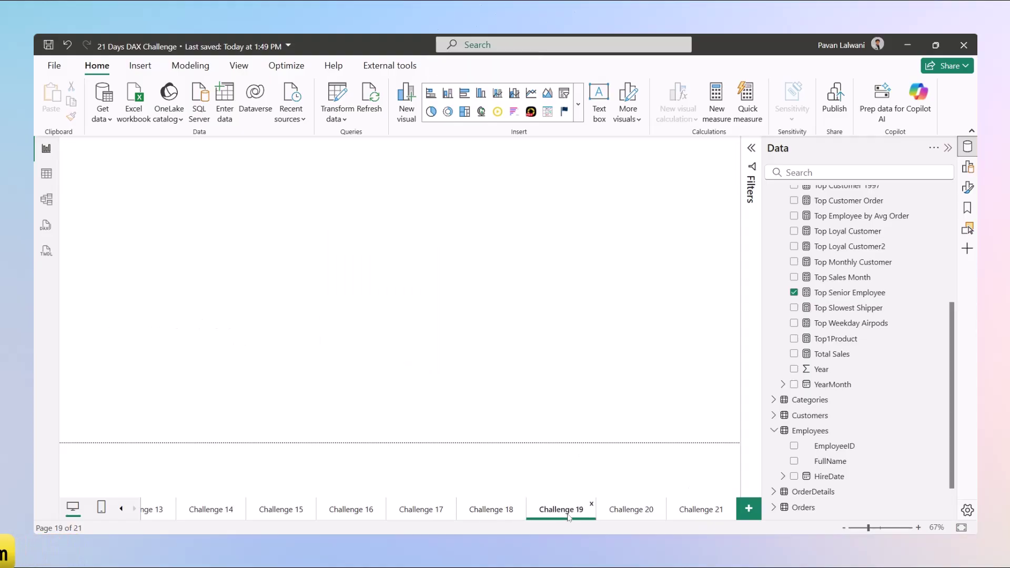